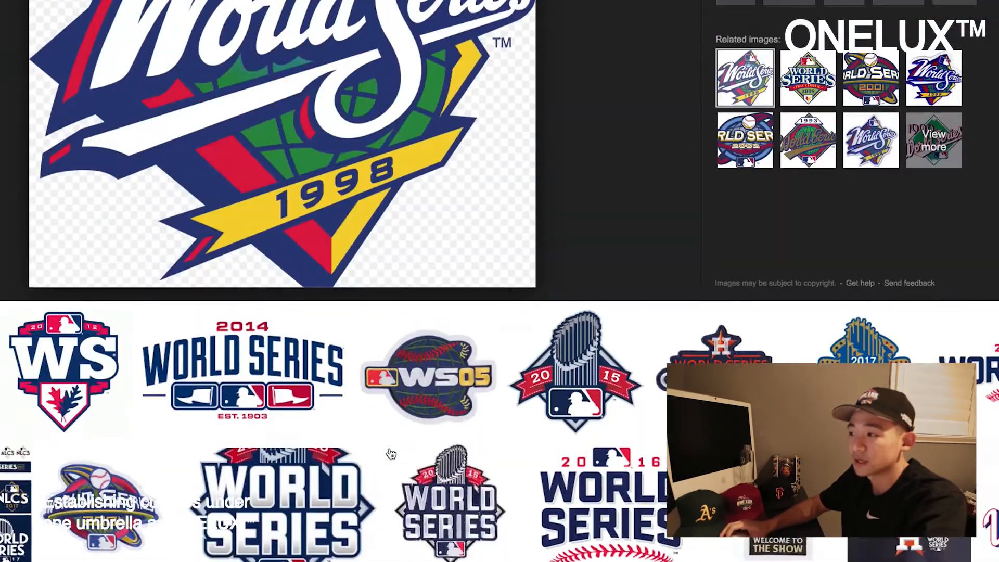
Browse the related World Series logos, previewing the 2008 Fall Classic version and then the 2001 version
{"action": "scroll", "coordinate": [591, 312], "scroll_direction": "up", "scroll_amount": 2}
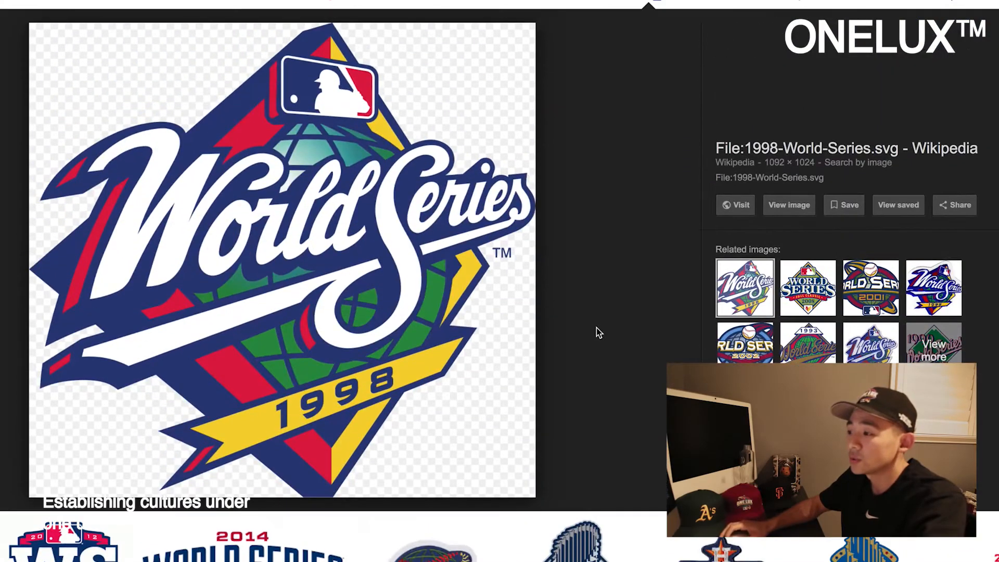
{"action": "left_click", "coordinate": [825, 300]}
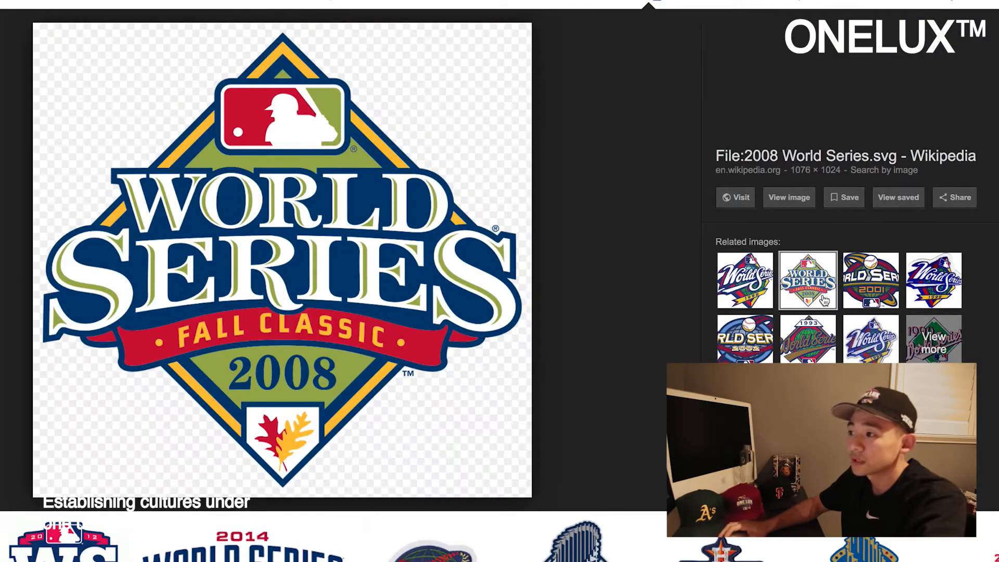
{"action": "scroll", "coordinate": [835, 326], "scroll_direction": "up", "scroll_amount": 1}
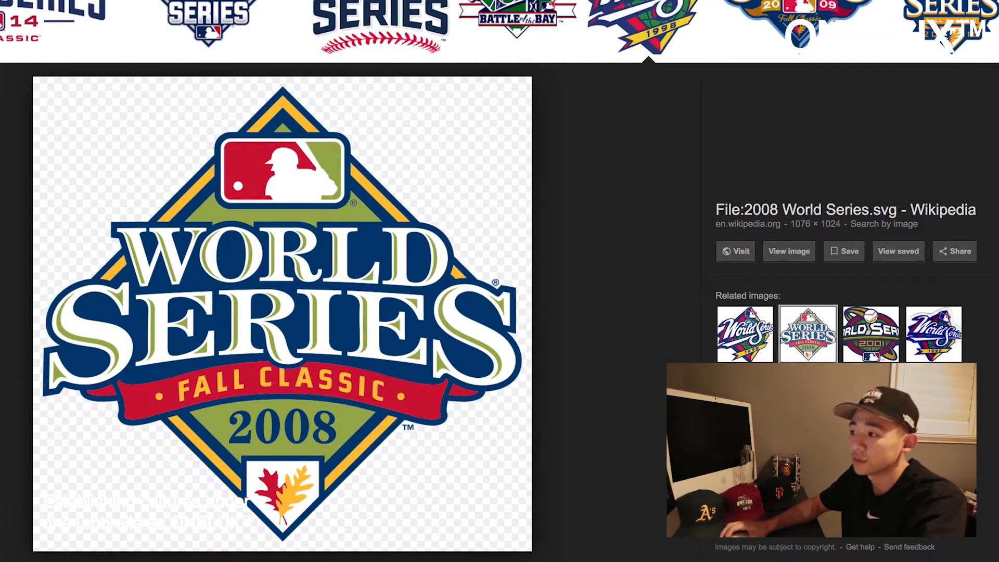
{"action": "left_click", "coordinate": [808, 397]}
{"action": "left_click", "coordinate": [871, 397]}
{"action": "left_click", "coordinate": [881, 356]}
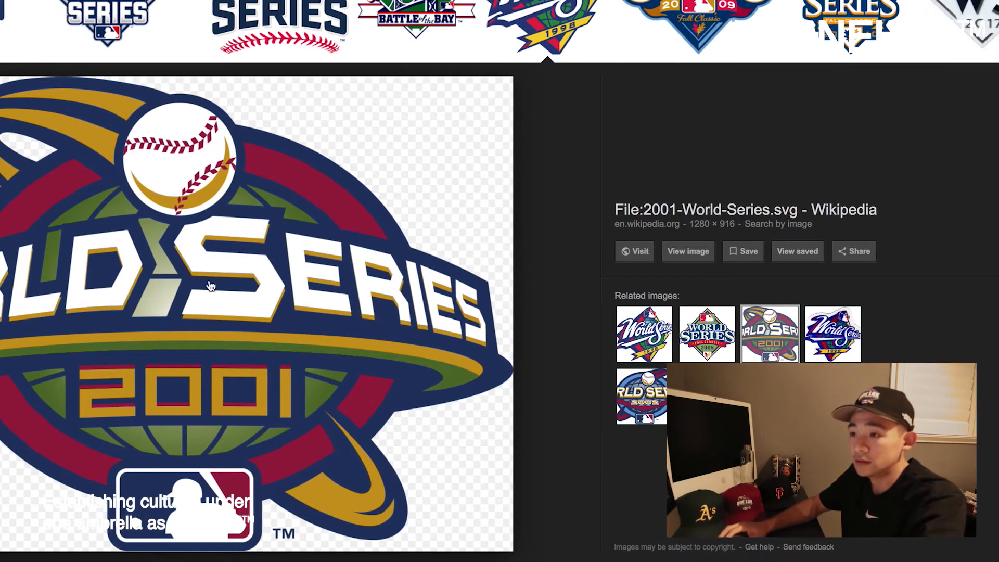
Bring the 2001 World Series logo image into the Illustrator document and position it on the blank canvas beside the ONE LUX logo
{"action": "left_click_drag", "start_coordinate": [435, 368], "coordinate": [567, 380]}
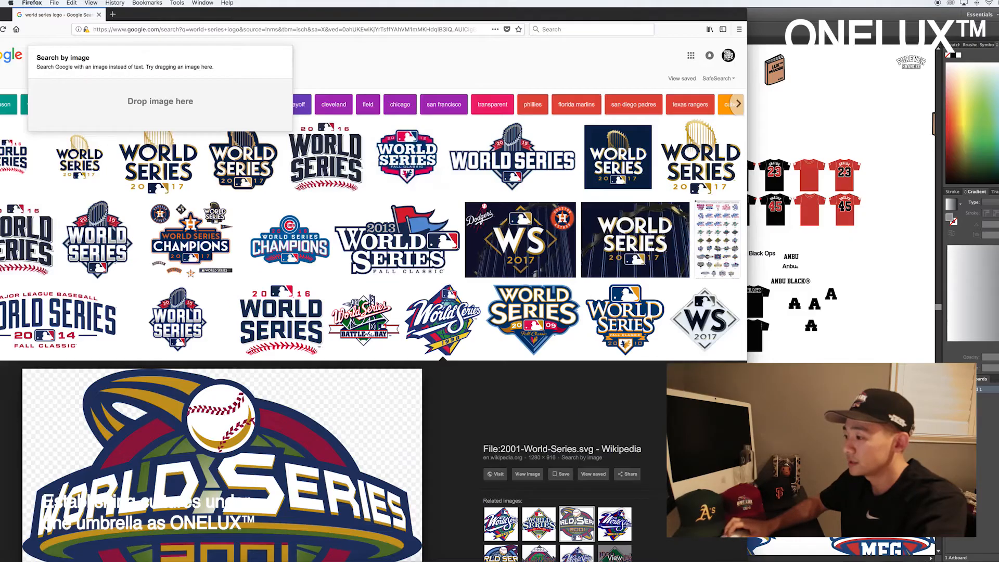
{"action": "left_click_drag", "start_coordinate": [567, 380], "coordinate": [811, 406]}
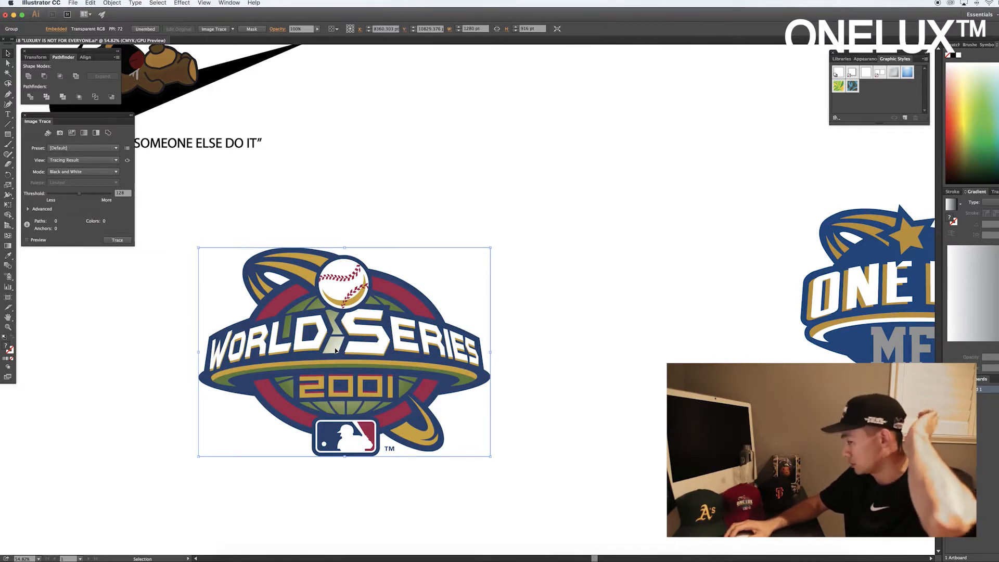
{"action": "left_click_drag", "start_coordinate": [387, 342], "coordinate": [422, 292]}
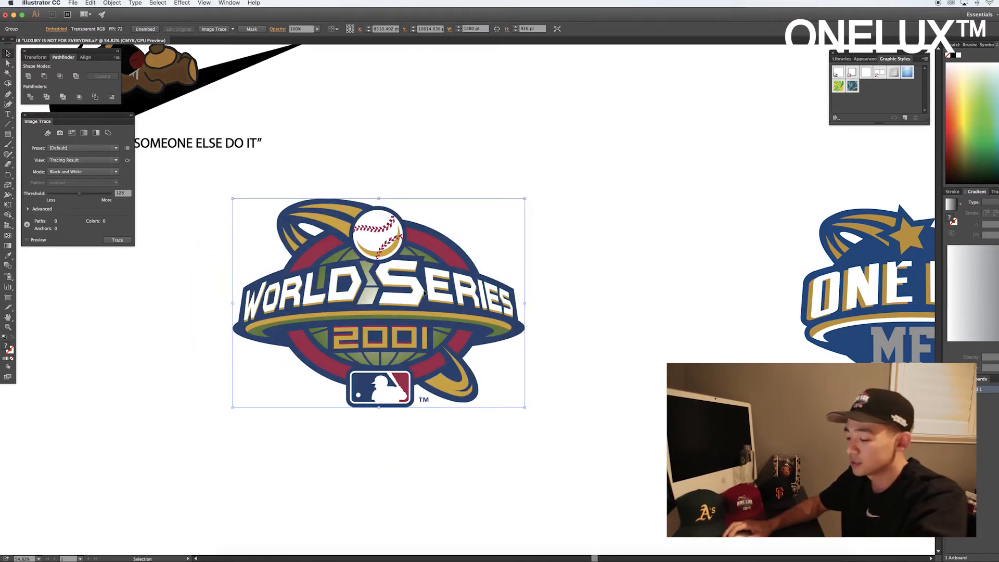
{"action": "scroll", "coordinate": [497, 311], "scroll_direction": "right", "scroll_amount": 2}
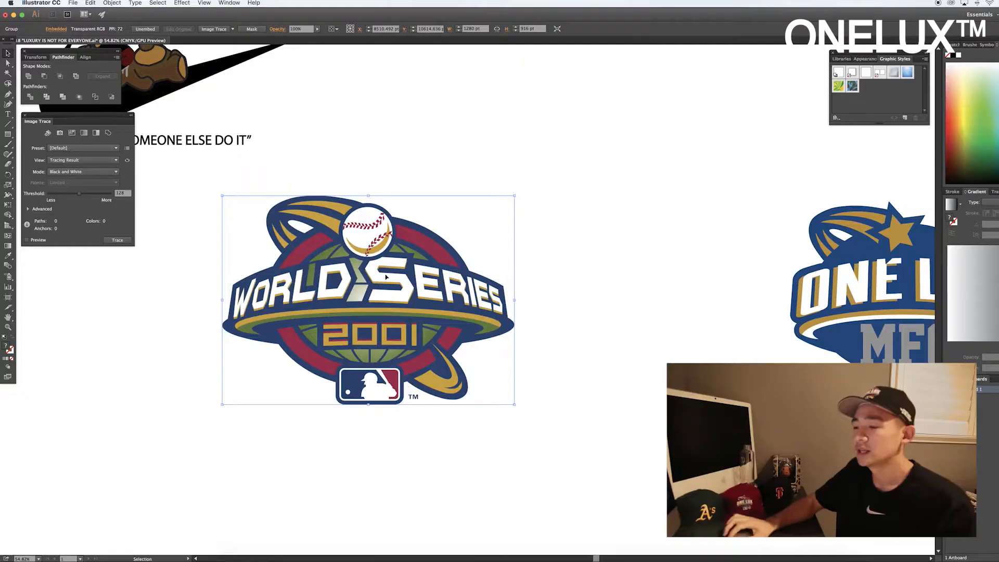
Compare the ONE LUX MFG logo with the 2001 World Series reference, examining its star, lettering, and the bomb with X eyes
{"action": "left_click_drag", "start_coordinate": [582, 354], "coordinate": [438, 365]}
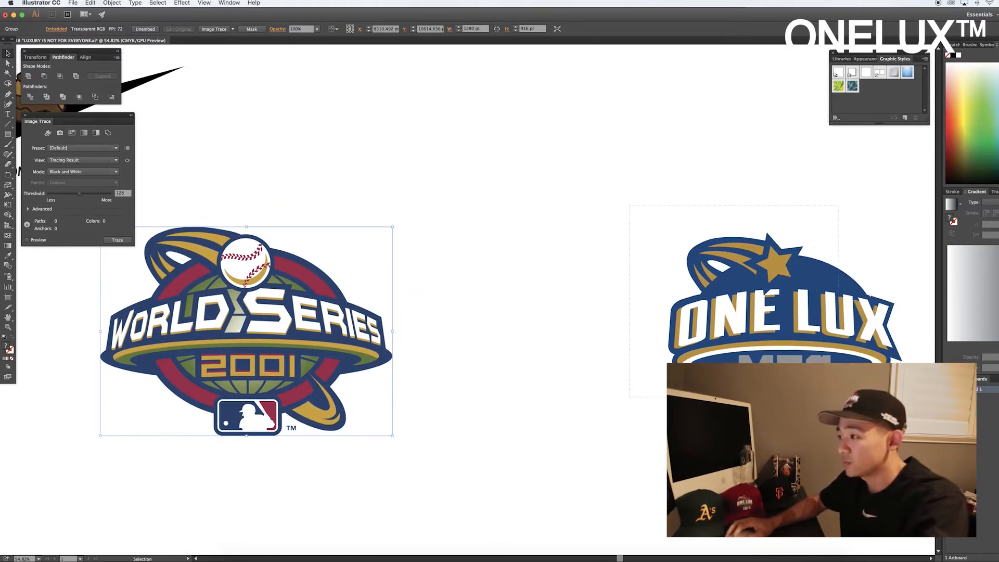
{"action": "left_click_drag", "start_coordinate": [844, 330], "coordinate": [639, 335]}
{"action": "left_click", "coordinate": [757, 326]}
{"action": "key", "text": "z"}
{"action": "left_click_drag", "start_coordinate": [555, 328], "coordinate": [688, 331]}
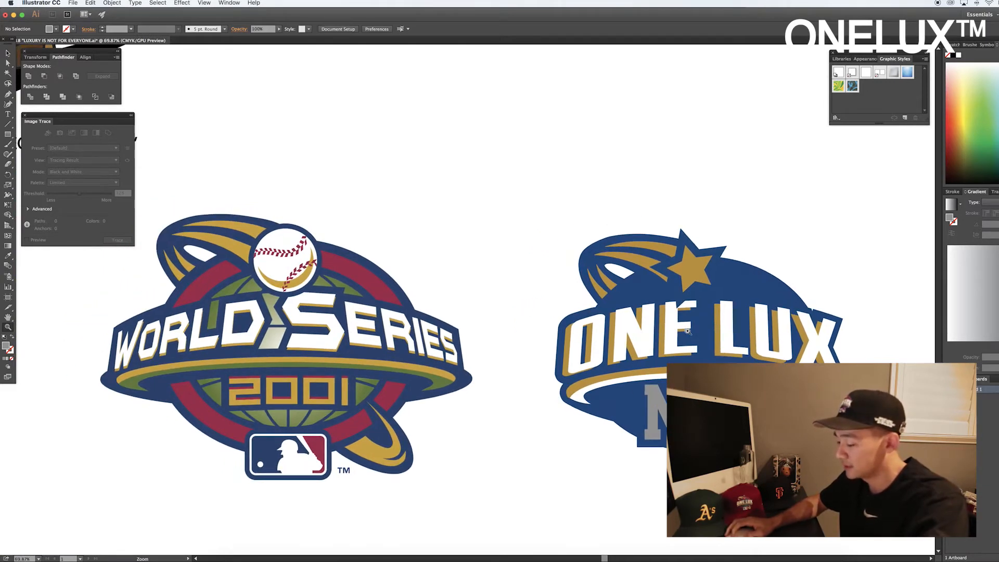
{"action": "left_click_drag", "start_coordinate": [661, 333], "coordinate": [582, 322]}
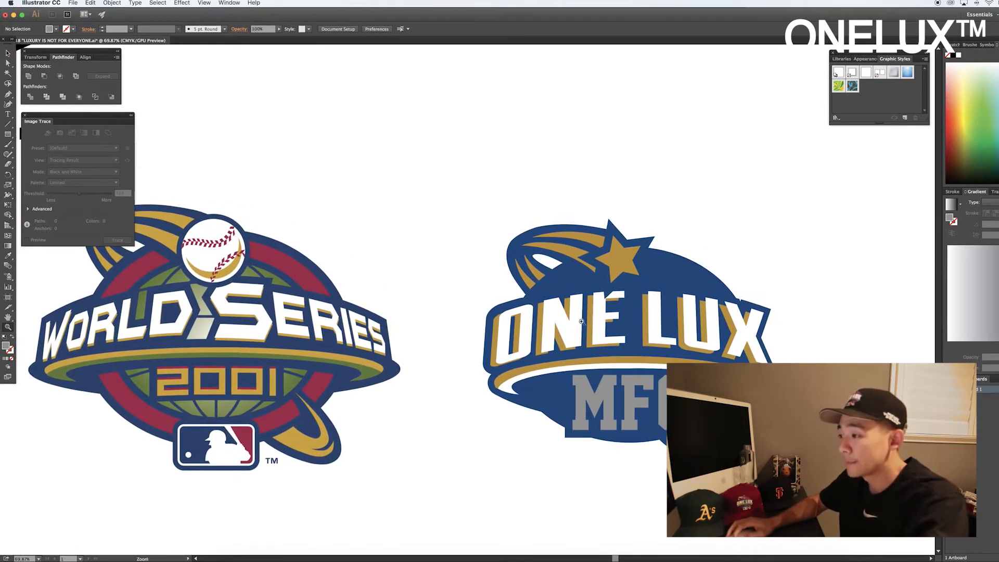
{"action": "left_click_drag", "start_coordinate": [598, 170], "coordinate": [615, 202]}
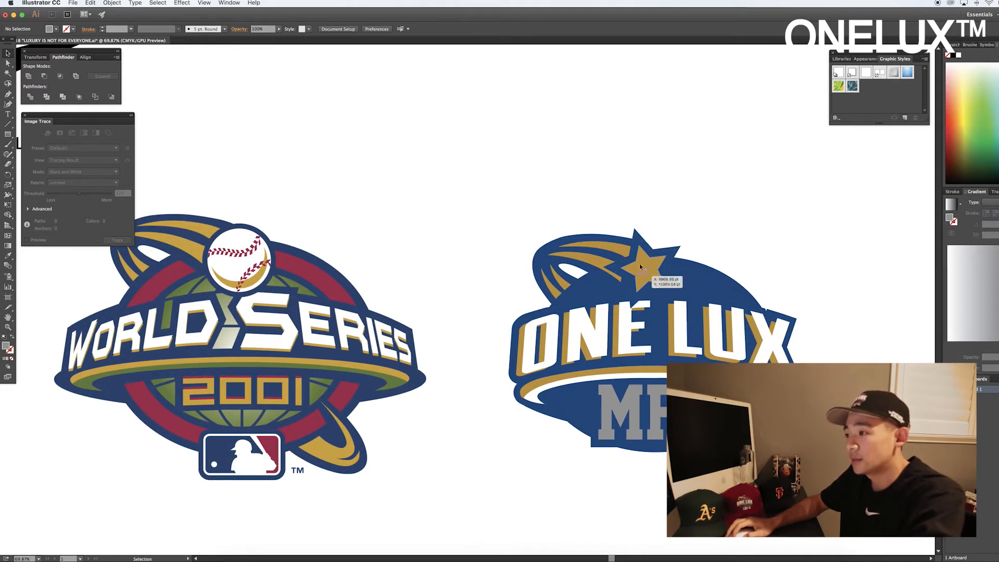
{"action": "left_click_drag", "start_coordinate": [450, 271], "coordinate": [513, 268]}
{"action": "left_click", "coordinate": [333, 274]}
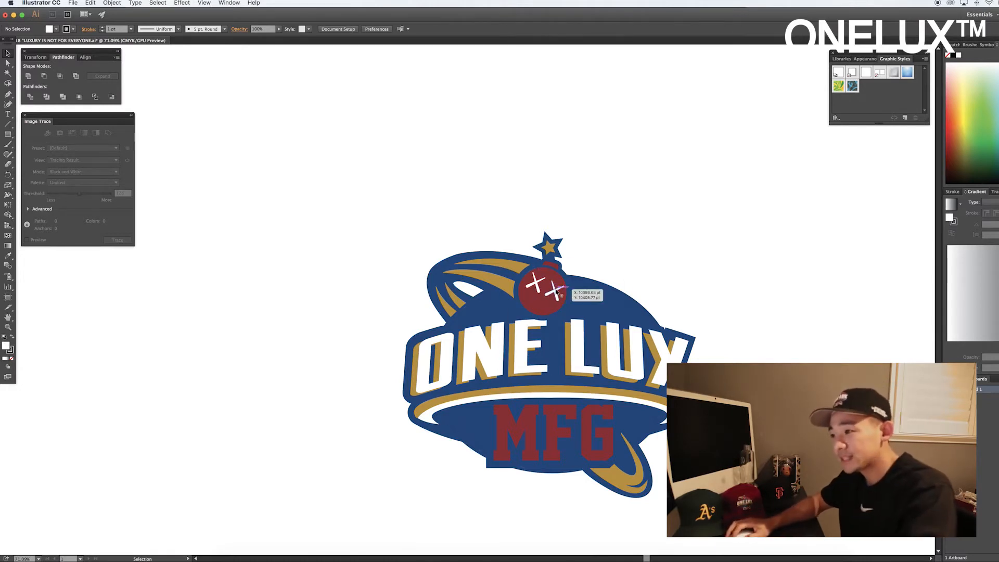
{"action": "mouse_move", "coordinate": [558, 282]}
{"action": "left_mouse_down"}
{"action": "mouse_move", "coordinate": [643, 247]}
{"action": "mouse_move", "coordinate": [653, 232]}
{"action": "mouse_move", "coordinate": [660, 238]}
{"action": "mouse_move", "coordinate": [556, 290]}
{"action": "left_mouse_up"}
{"action": "left_click", "coordinate": [319, 508]}
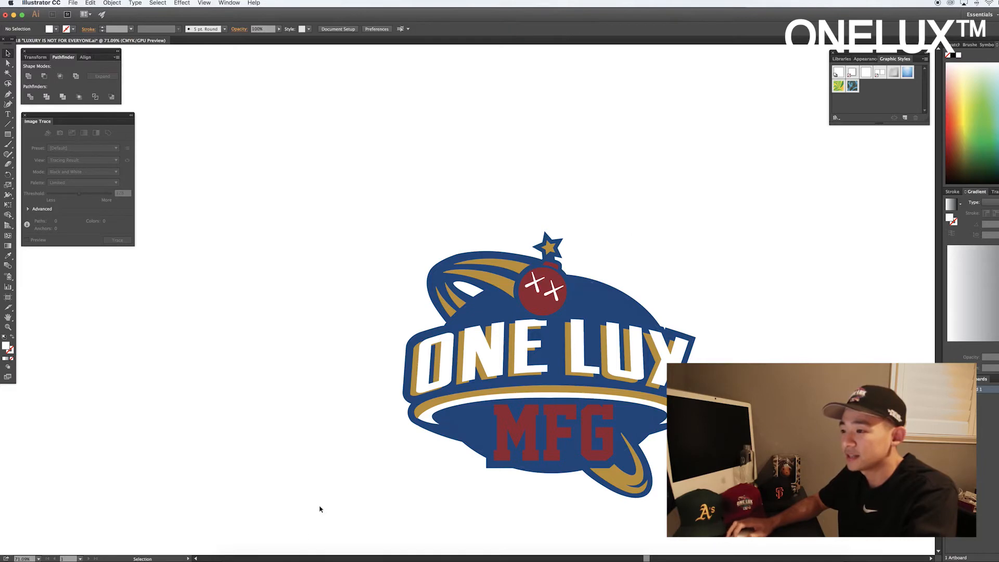
Switch to Firefox and search Google for "kaws logo" in a new tab
{"action": "left_click", "coordinate": [298, 559]}
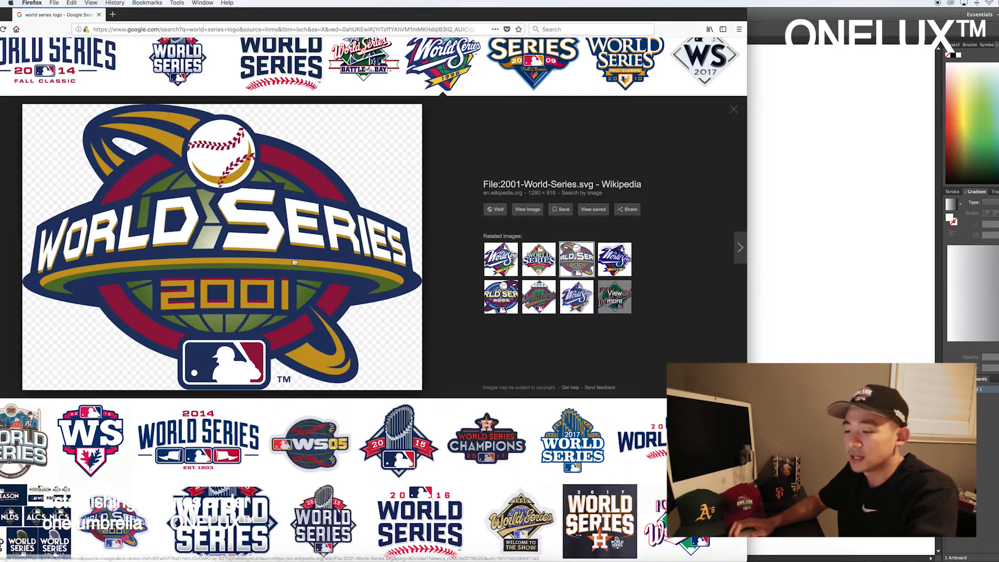
{"action": "left_click", "coordinate": [112, 15]}
{"action": "left_click_drag", "start_coordinate": [240, 20], "coordinate": [304, 19]}
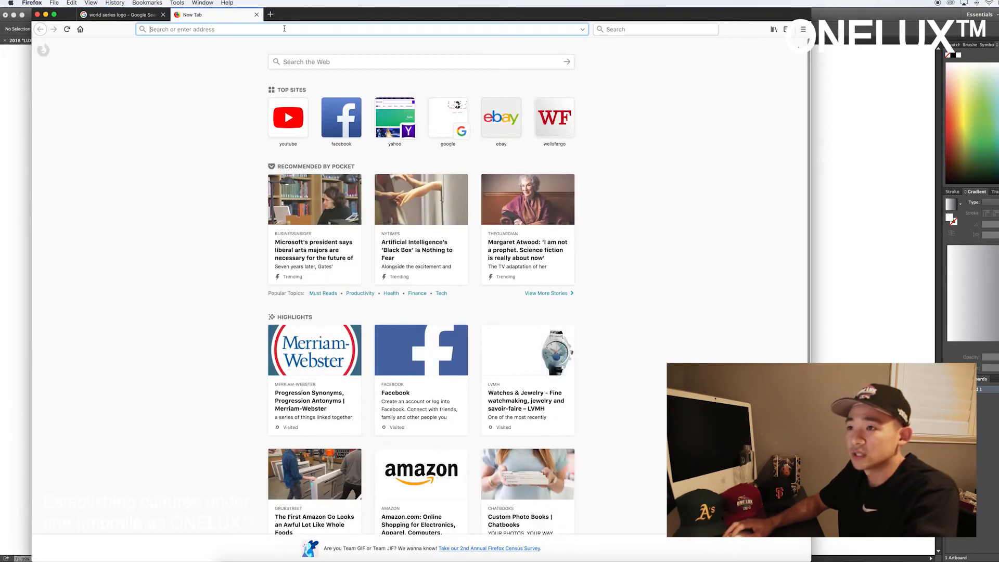
{"action": "type", "text": "kaws"}
{"action": "key", "text": "Return"}
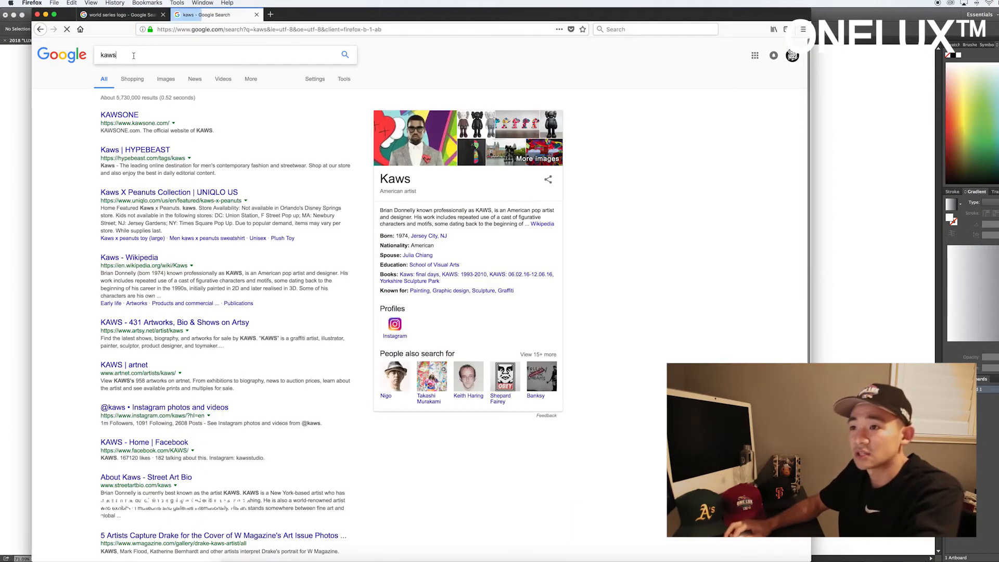
{"action": "type", "text": "logo"}
{"action": "key", "text": "Return"}
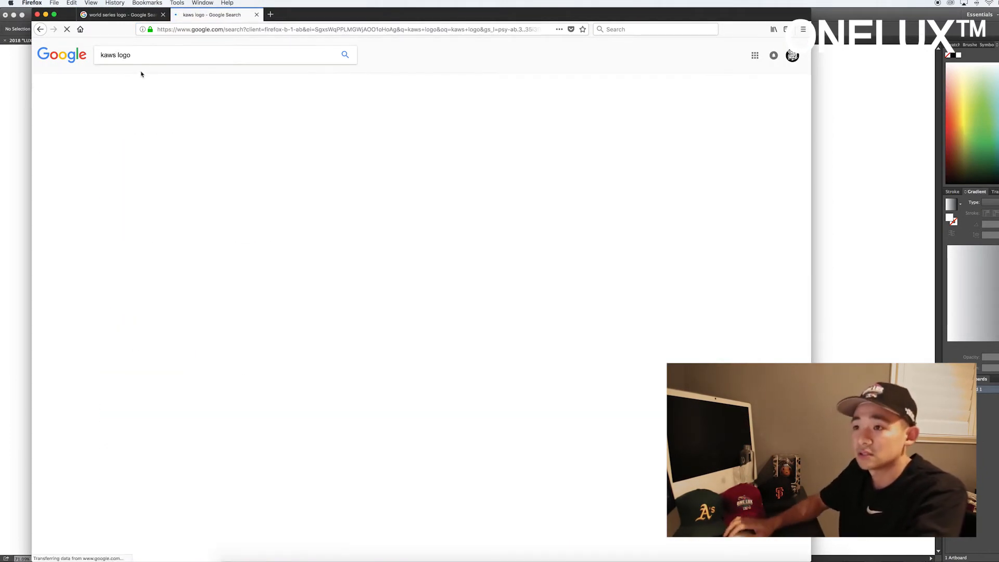
Preview the white XX on black KAWS image in the image results, then return to the Illustrator document
{"action": "left_click", "coordinate": [136, 141]}
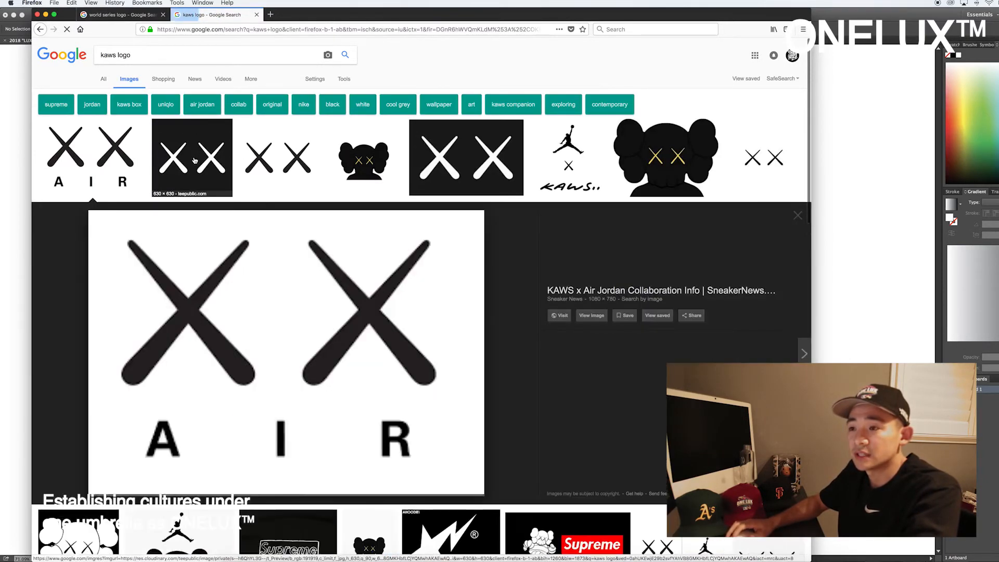
{"action": "left_click", "coordinate": [195, 161]}
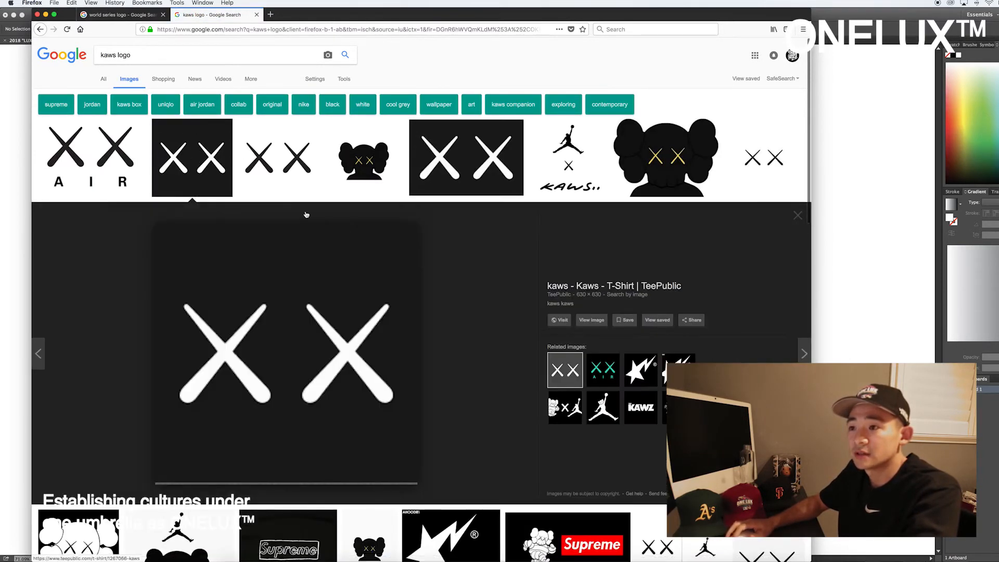
{"action": "left_click_drag", "start_coordinate": [278, 364], "coordinate": [866, 359]}
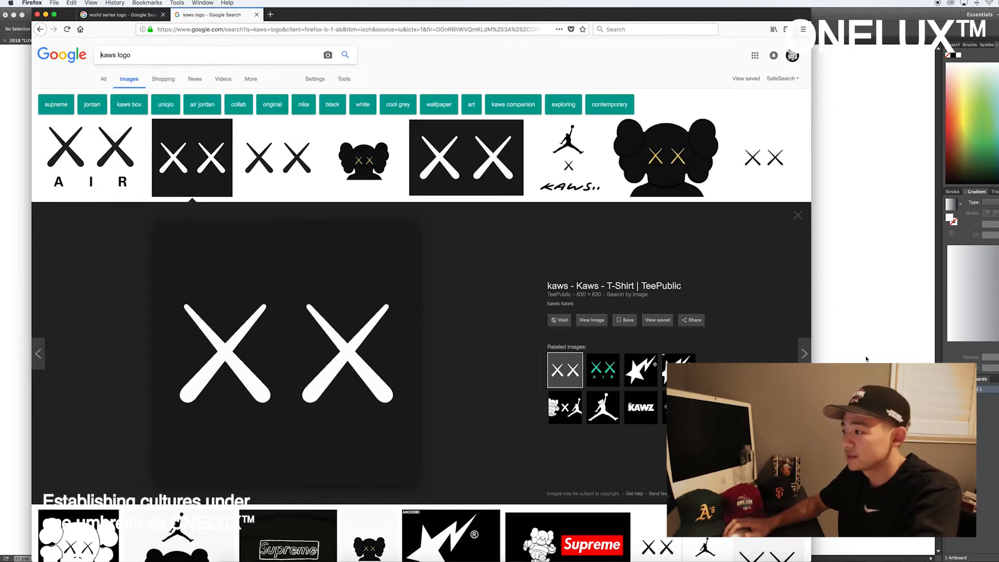
{"action": "left_click", "coordinate": [866, 359]}
Select the white XX shapes above the ONE LUX logo and scale them down
{"action": "scroll", "coordinate": [687, 310], "scroll_direction": "down", "scroll_amount": 5}
{"action": "left_click_drag", "start_coordinate": [536, 174], "coordinate": [887, 286]}
{"action": "key", "text": "z"}
{"action": "left_click_drag", "start_coordinate": [729, 299], "coordinate": [668, 280]}
{"action": "mouse_move", "coordinate": [666, 280]}
{"action": "left_mouse_down"}
{"action": "mouse_move", "coordinate": [689, 279]}
{"action": "mouse_move", "coordinate": [676, 296]}
{"action": "mouse_move", "coordinate": [683, 323]}
{"action": "left_mouse_up"}
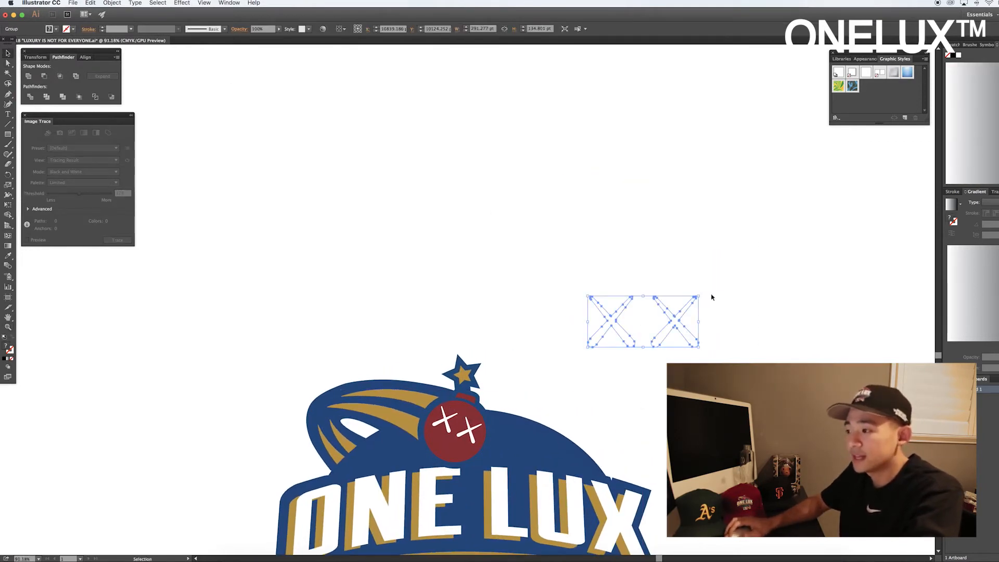
{"action": "left_click_drag", "start_coordinate": [701, 294], "coordinate": [566, 330]}
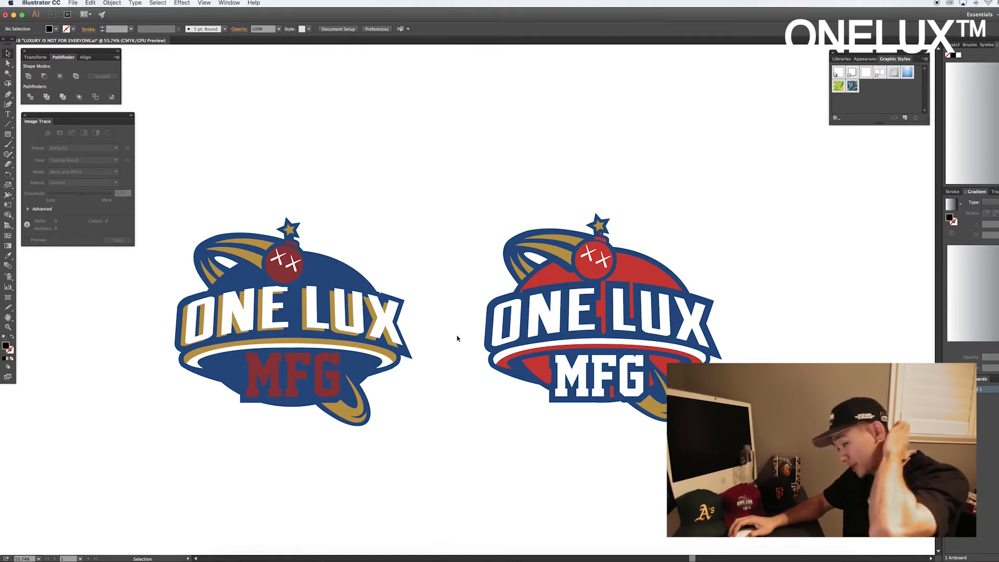
Compare the blue, red and green-globe color versions of the ONE LUX logo side by side
{"action": "key", "text": "z"}
{"action": "left_click_drag", "start_coordinate": [447, 293], "coordinate": [425, 292]}
{"action": "scroll", "coordinate": [479, 293], "scroll_direction": "right", "scroll_amount": 6}
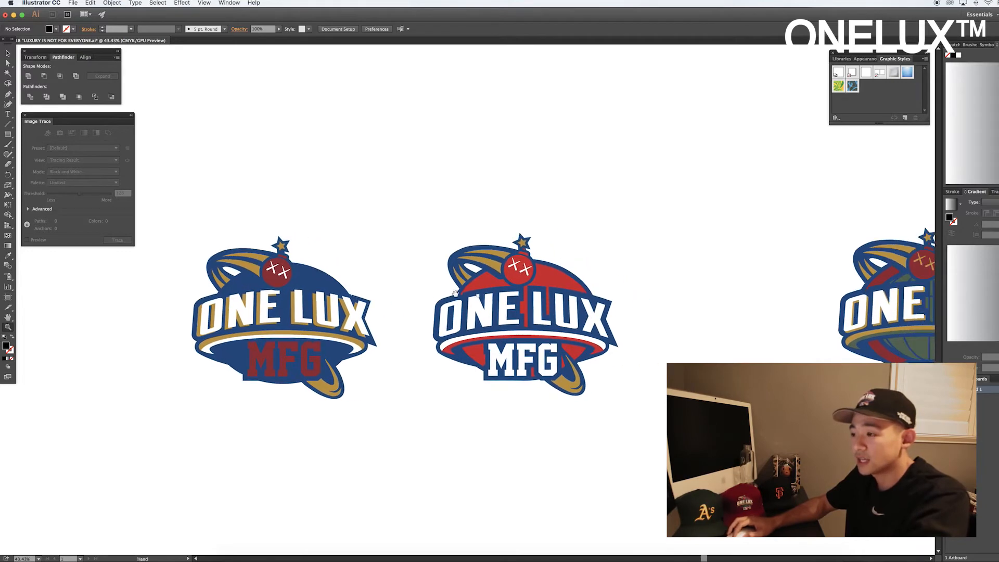
{"action": "scroll", "coordinate": [476, 295], "scroll_direction": "right", "scroll_amount": 1}
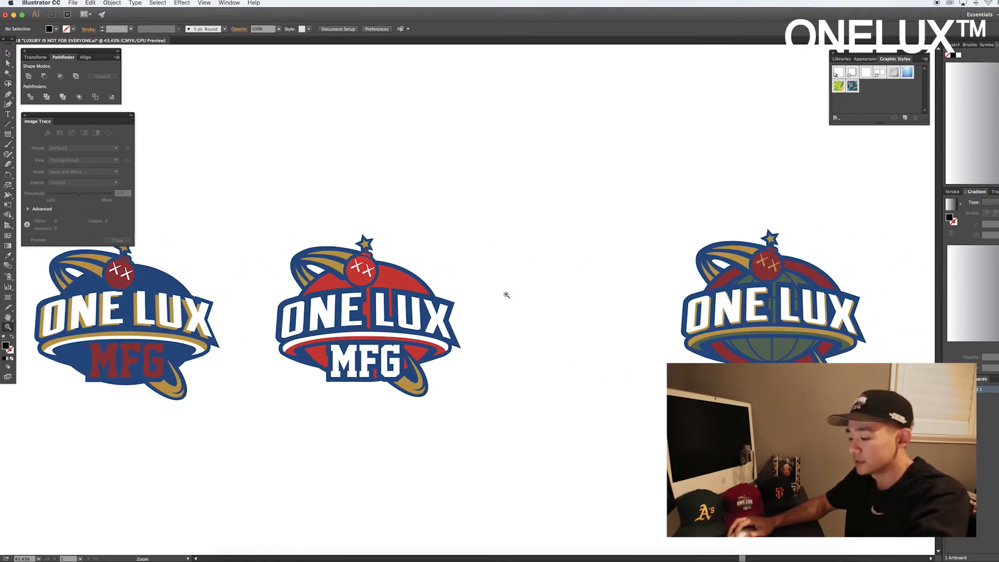
{"action": "left_click_drag", "start_coordinate": [831, 316], "coordinate": [655, 316]}
{"action": "left_click_drag", "start_coordinate": [512, 316], "coordinate": [512, 317]}
{"action": "left_click_drag", "start_coordinate": [501, 308], "coordinate": [630, 308]}
{"action": "key", "text": "v"}
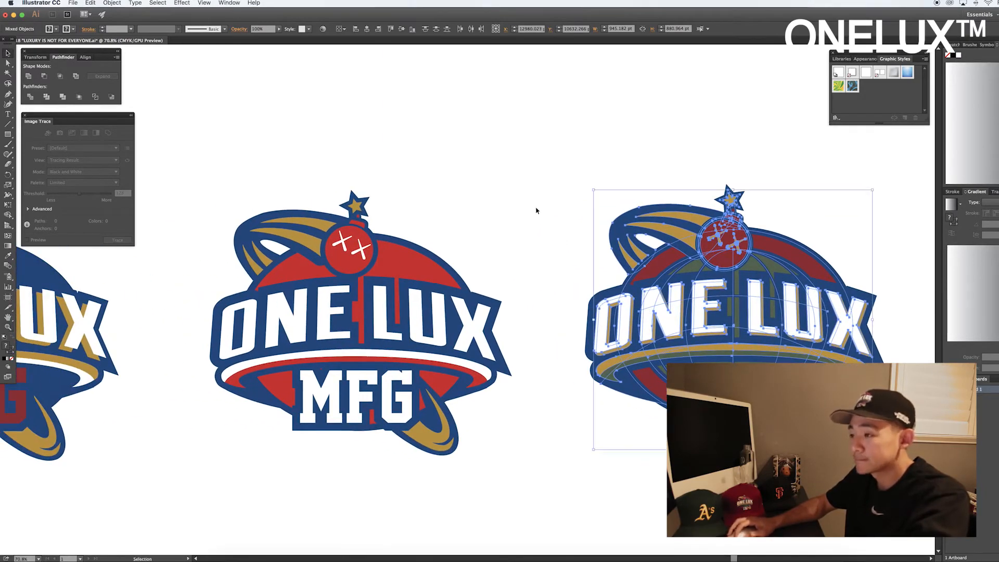
{"action": "left_click", "coordinate": [525, 210]}
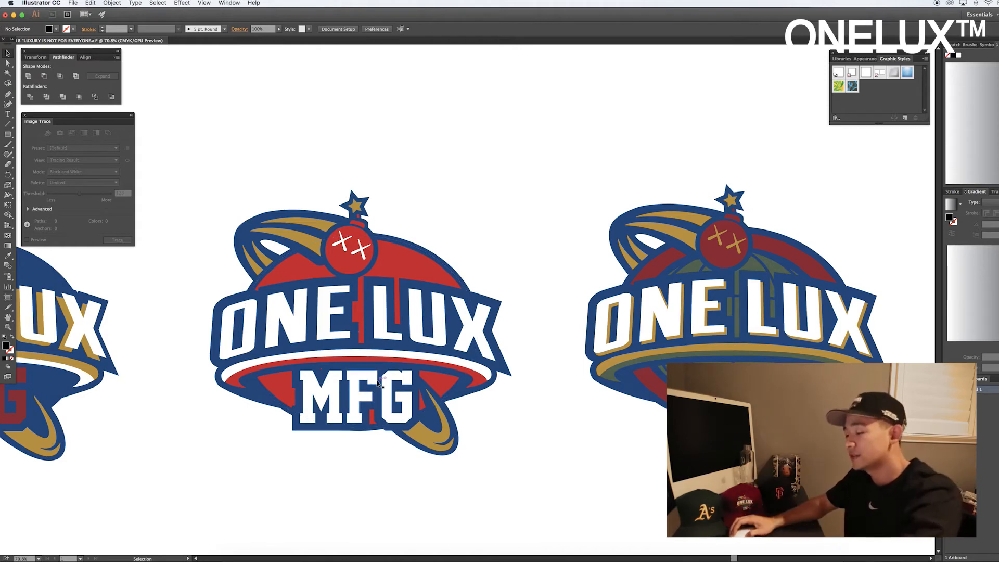
{"action": "left_click_drag", "start_coordinate": [447, 372], "coordinate": [401, 375]}
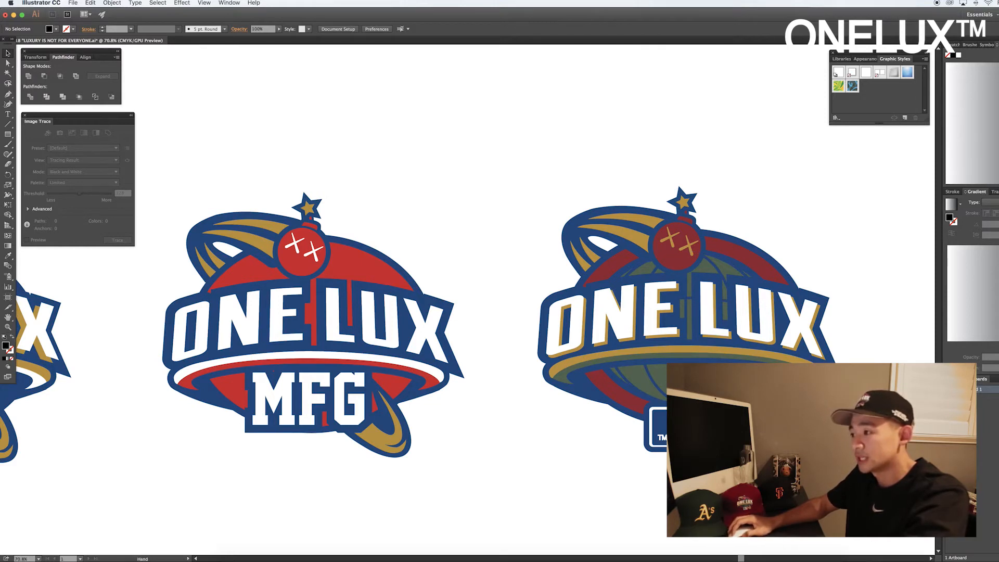
{"action": "scroll", "coordinate": [771, 351], "scroll_direction": "right", "scroll_amount": 3}
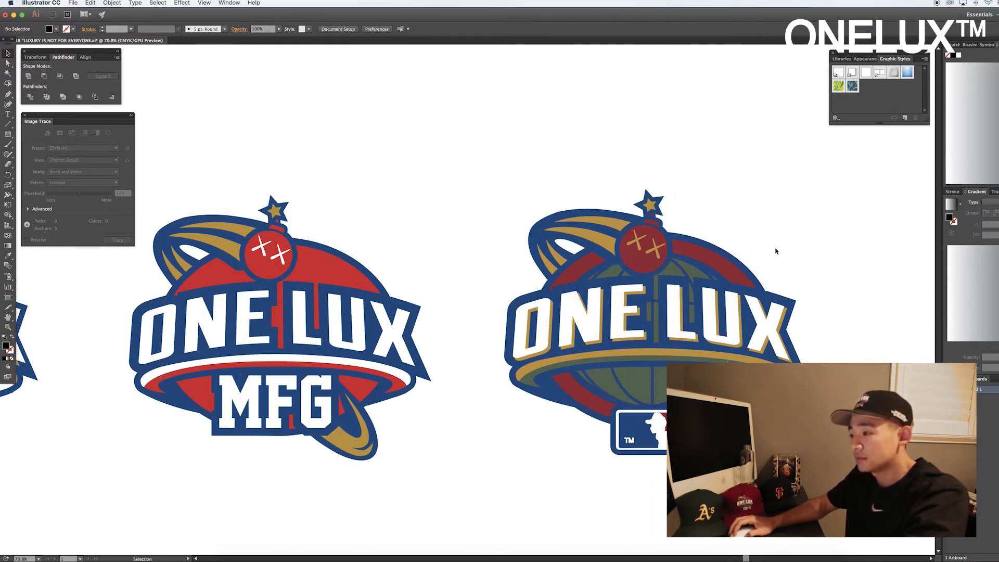
Inspect the TM badge with the white capped-figure silhouette below the green-globe ONE LUX logo up close
{"action": "left_click_drag", "start_coordinate": [424, 256], "coordinate": [711, 488]}
{"action": "left_click_drag", "start_coordinate": [719, 430], "coordinate": [701, 369]}
{"action": "left_click_drag", "start_coordinate": [637, 371], "coordinate": [634, 301]}
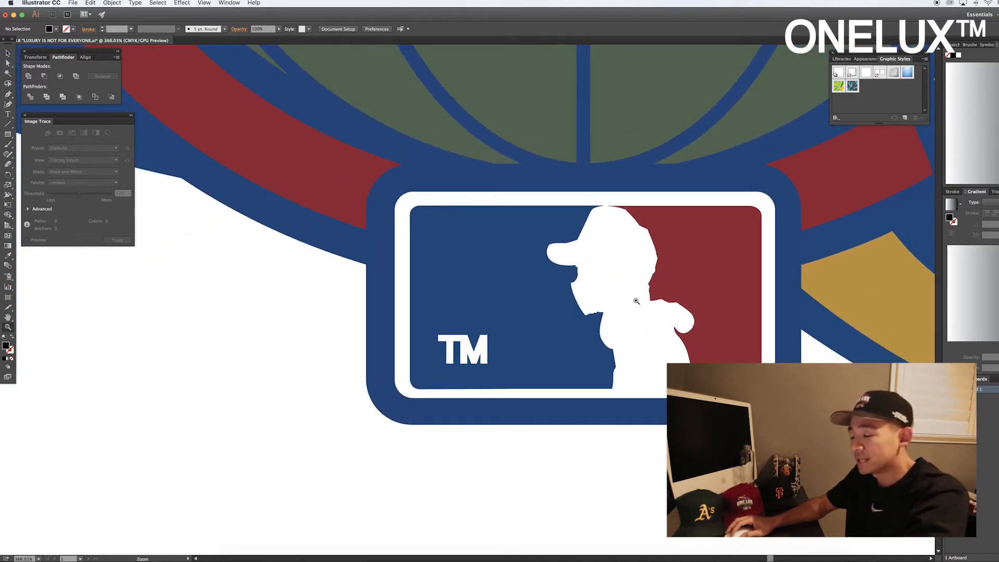
{"action": "key", "text": "v"}
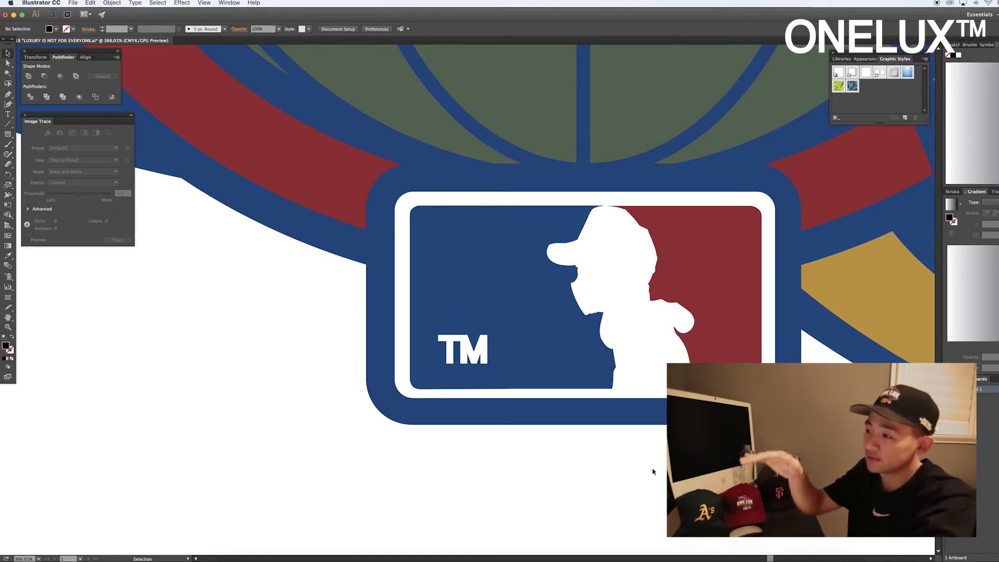
{"action": "key", "text": "z"}
{"action": "left_click_drag", "start_coordinate": [641, 459], "coordinate": [532, 446]}
{"action": "left_click_drag", "start_coordinate": [592, 456], "coordinate": [588, 392]}
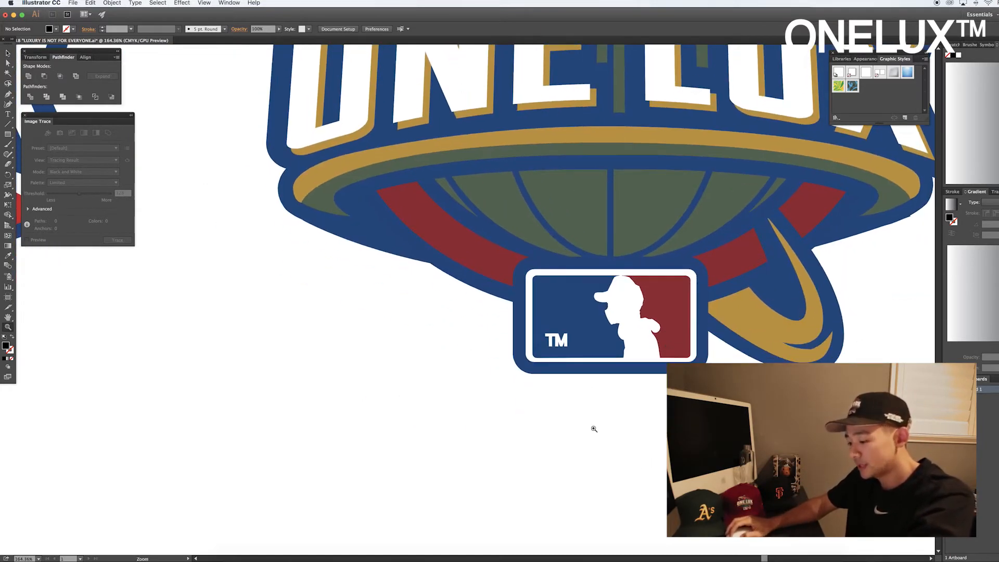
Switch to Firefox and search Google Images for "bape guy cartoon" in a new tab
{"action": "key", "text": "super+Tab"}
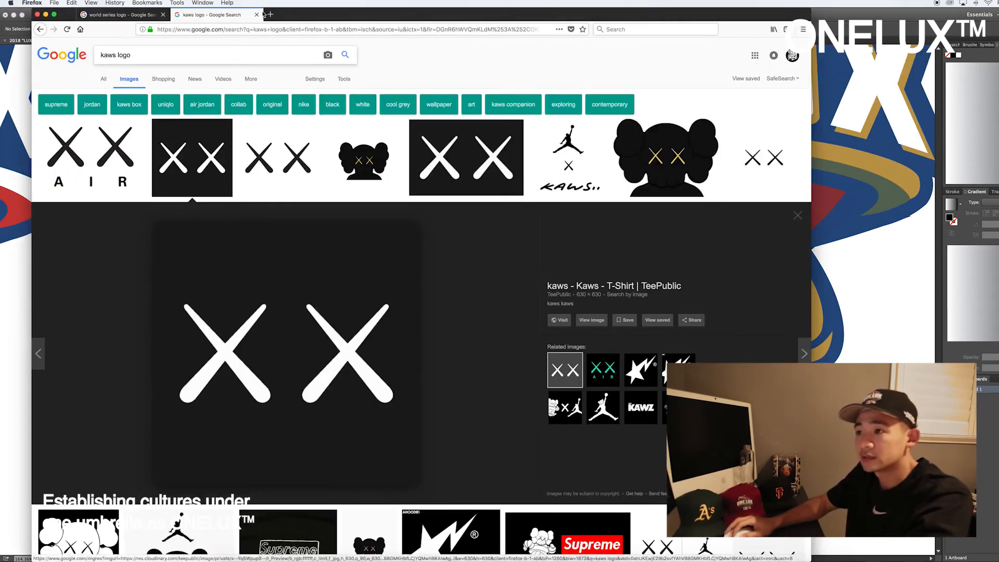
{"action": "left_click", "coordinate": [267, 14]}
{"action": "type", "text": "bape guy cartoon"}
{"action": "key", "text": "Return"}
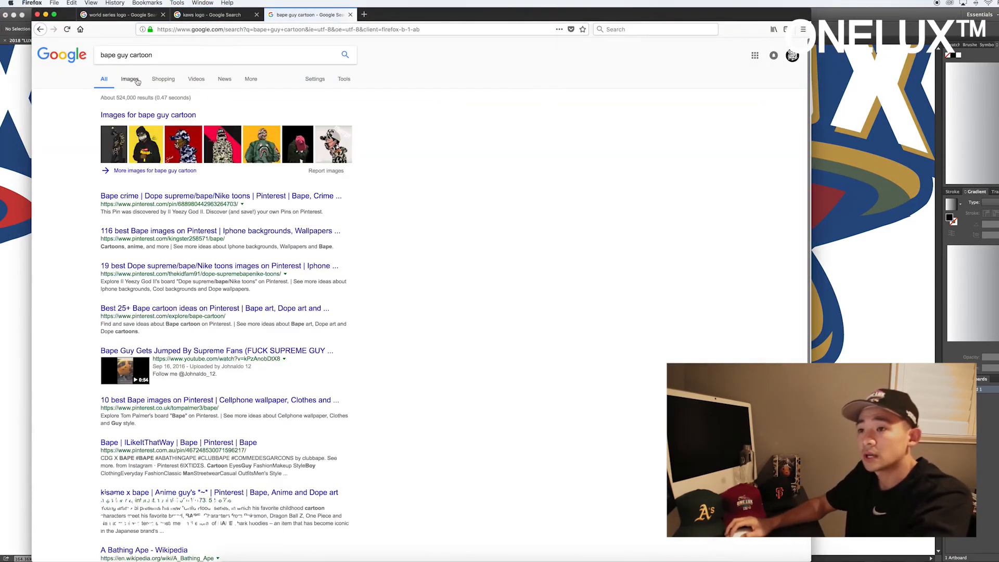
{"action": "left_click", "coordinate": [131, 80]}
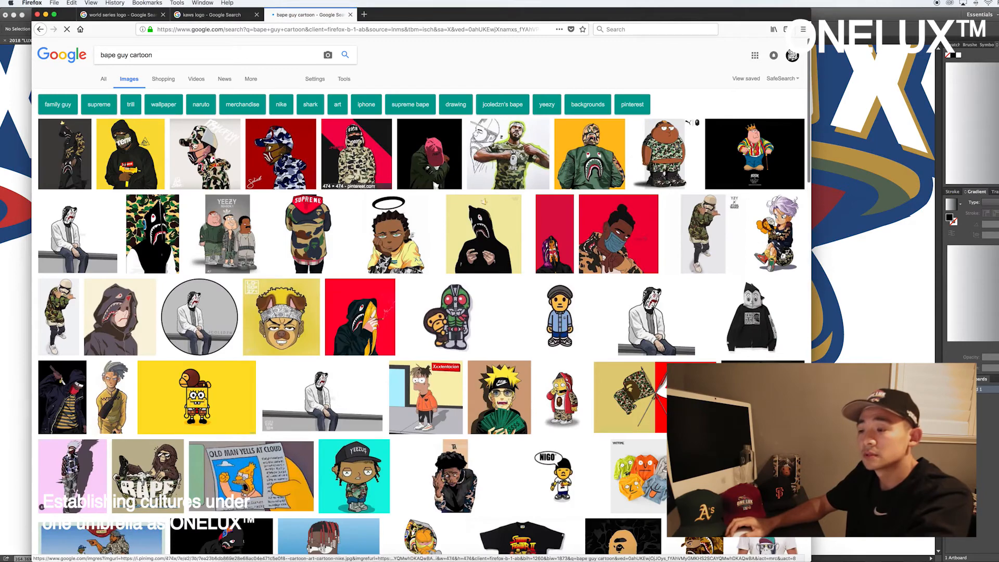
Open the image result of the masked figure in a camo cap and hoodie and copy it for use in Illustrator
{"action": "left_click", "coordinate": [205, 156]}
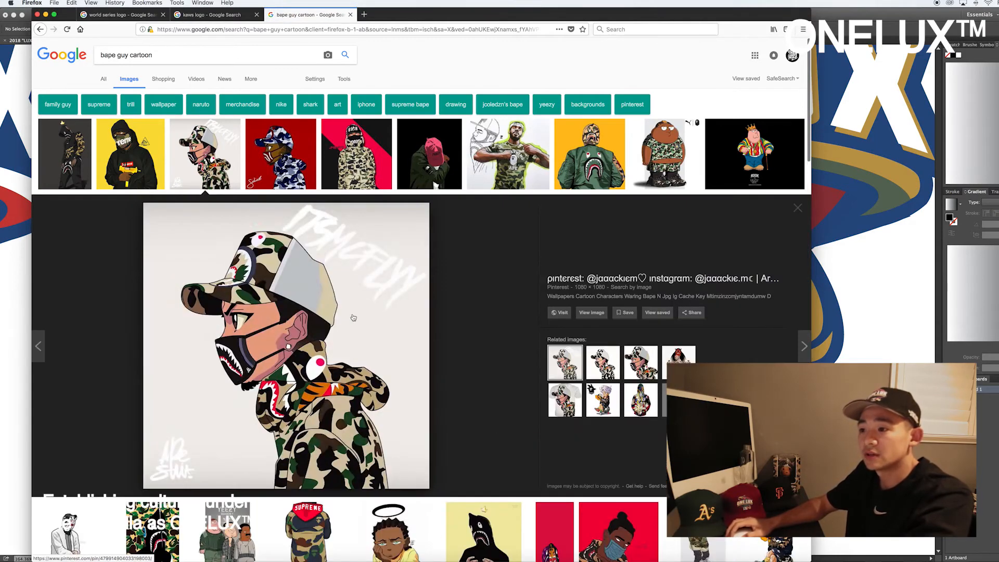
{"action": "left_click_drag", "start_coordinate": [493, 8], "coordinate": [454, 8]}
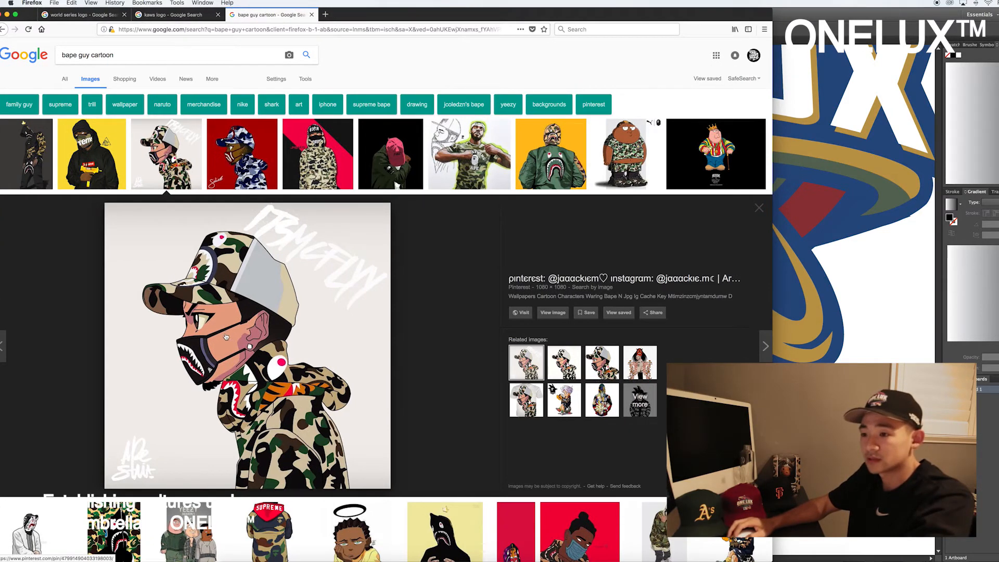
{"action": "left_click_drag", "start_coordinate": [220, 337], "coordinate": [229, 343]}
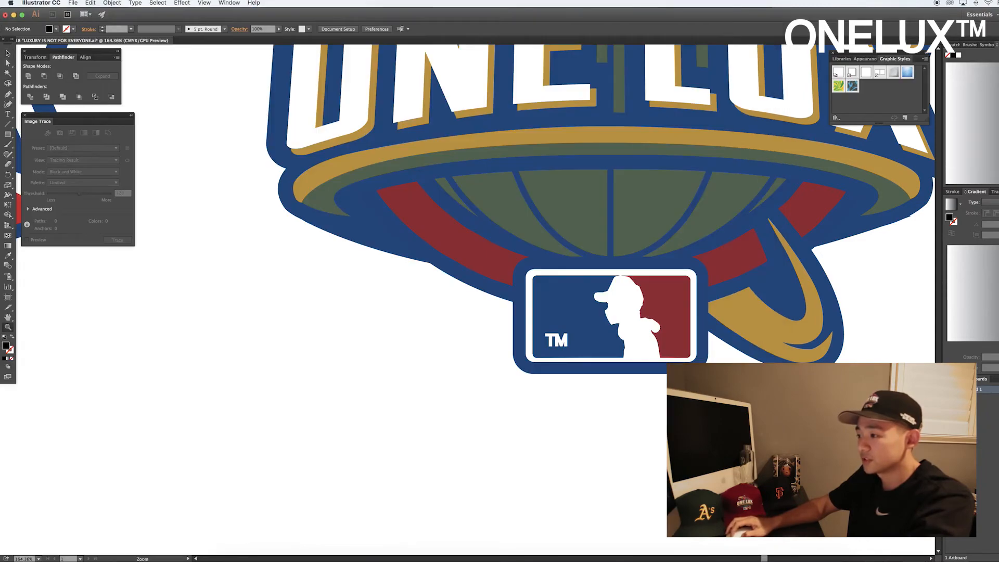
Place the copied camo-figure image in the Illustrator document and scale it down to about 458 pt
{"action": "left_click_drag", "start_coordinate": [761, 417], "coordinate": [488, 413]}
{"action": "key", "text": "v"}
{"action": "key", "text": "super+z"}
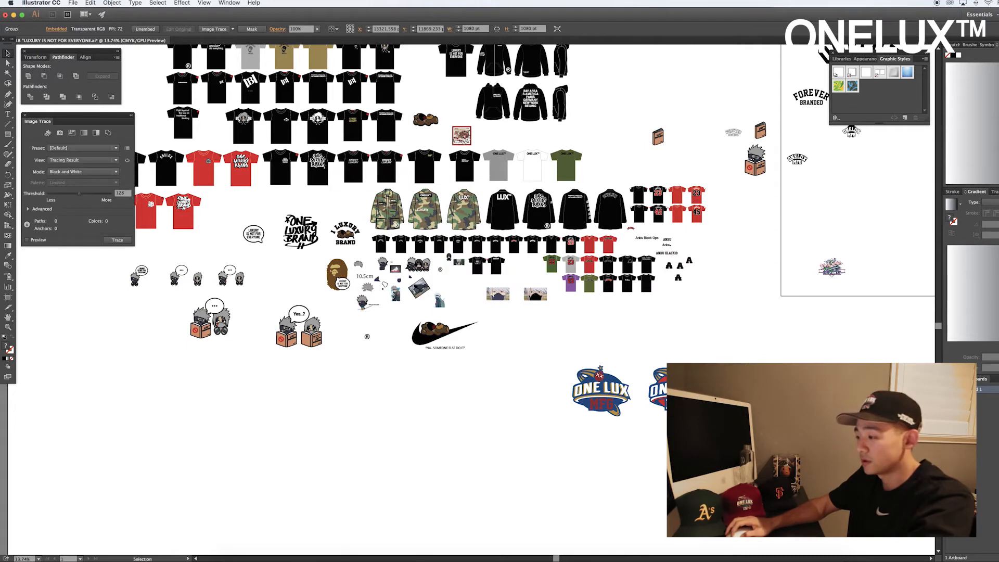
{"action": "key", "text": "super+z"}
{"action": "key", "text": "z"}
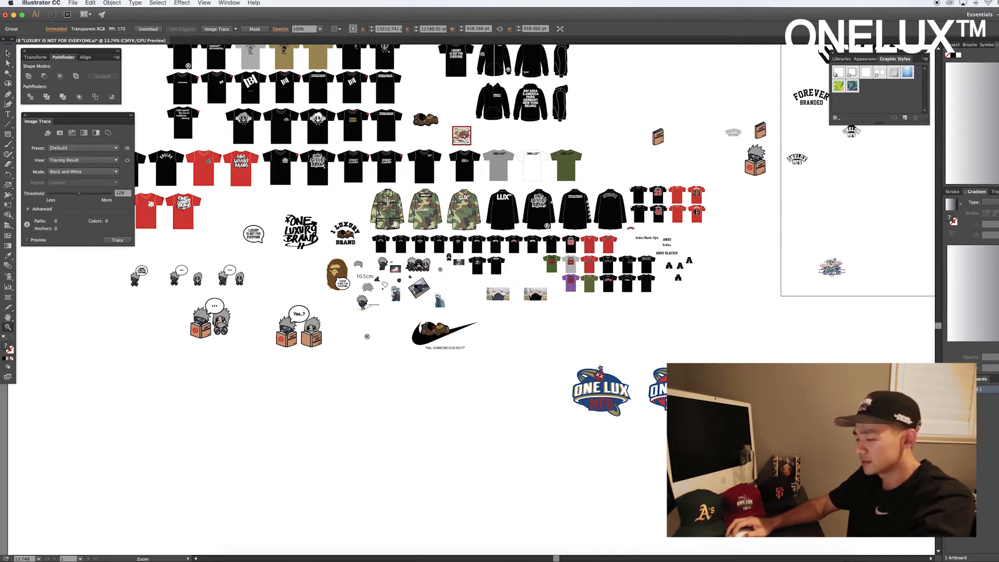
Scale the camo-figure image down to about 186 pt and place it near the TM badge of the green-globe logo
{"action": "left_click_drag", "start_coordinate": [736, 429], "coordinate": [813, 432]}
{"action": "left_click_drag", "start_coordinate": [813, 472], "coordinate": [747, 354]}
{"action": "key", "text": "v"}
{"action": "left_click_drag", "start_coordinate": [739, 442], "coordinate": [676, 331]}
{"action": "key", "text": "z"}
{"action": "left_click_drag", "start_coordinate": [678, 291], "coordinate": [518, 431]}
{"action": "key", "text": "v"}
{"action": "left_click_drag", "start_coordinate": [476, 475], "coordinate": [554, 337]}
{"action": "key", "text": "z"}
{"action": "left_click", "coordinate": [615, 322], "text": "alt"}
{"action": "key", "text": "v"}
{"action": "left_click_drag", "start_coordinate": [597, 301], "coordinate": [533, 342]}
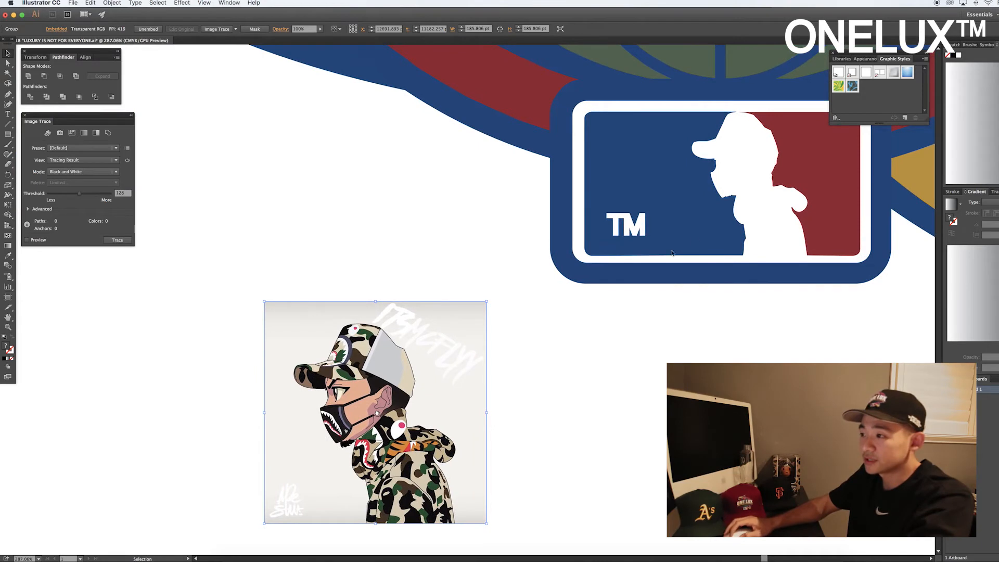
Reposition the camo-figure image beside the TM badge and scale it down to about 147 pt
{"action": "left_click_drag", "start_coordinate": [364, 397], "coordinate": [319, 318]}
{"action": "left_click_drag", "start_coordinate": [378, 337], "coordinate": [378, 336]}
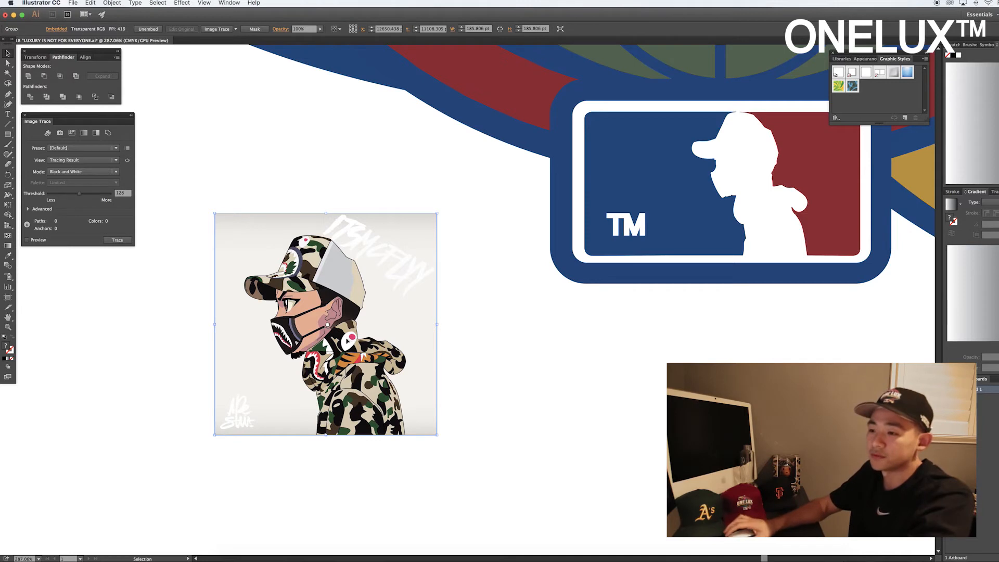
{"action": "scroll", "coordinate": [340, 315], "scroll_direction": "left", "scroll_amount": 3}
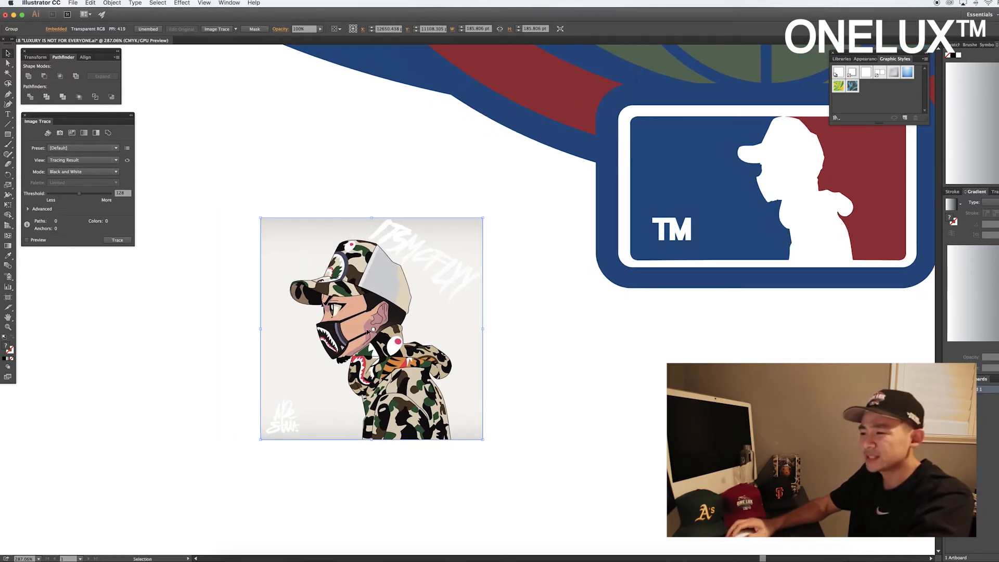
{"action": "scroll", "coordinate": [381, 363], "scroll_direction": "right", "scroll_amount": 3}
{"action": "scroll", "coordinate": [381, 363], "scroll_direction": "up", "scroll_amount": 2}
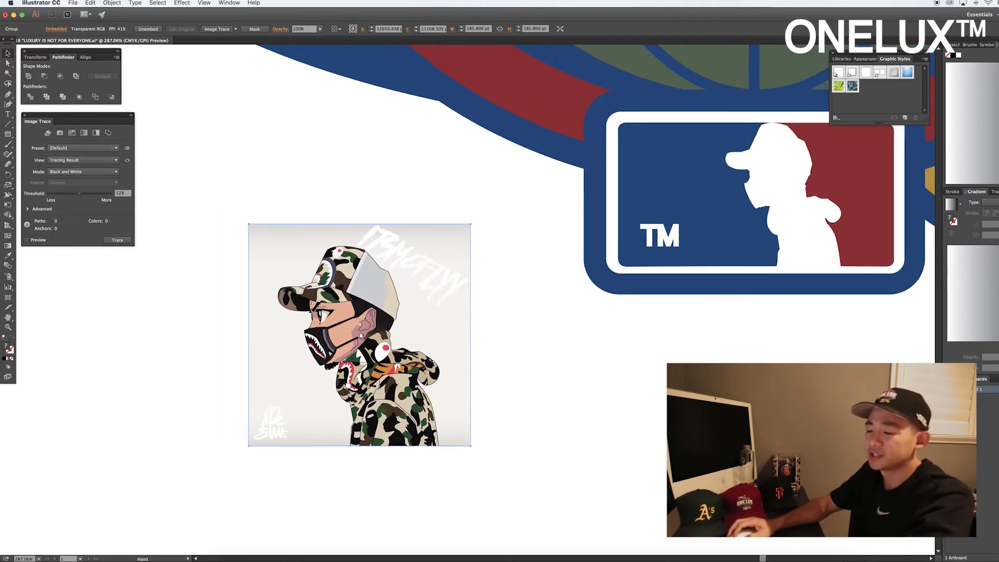
{"action": "left_click_drag", "start_coordinate": [381, 363], "coordinate": [307, 359]}
{"action": "left_click_drag", "start_coordinate": [407, 222], "coordinate": [361, 268]}
{"action": "left_click_drag", "start_coordinate": [273, 371], "coordinate": [388, 318]}
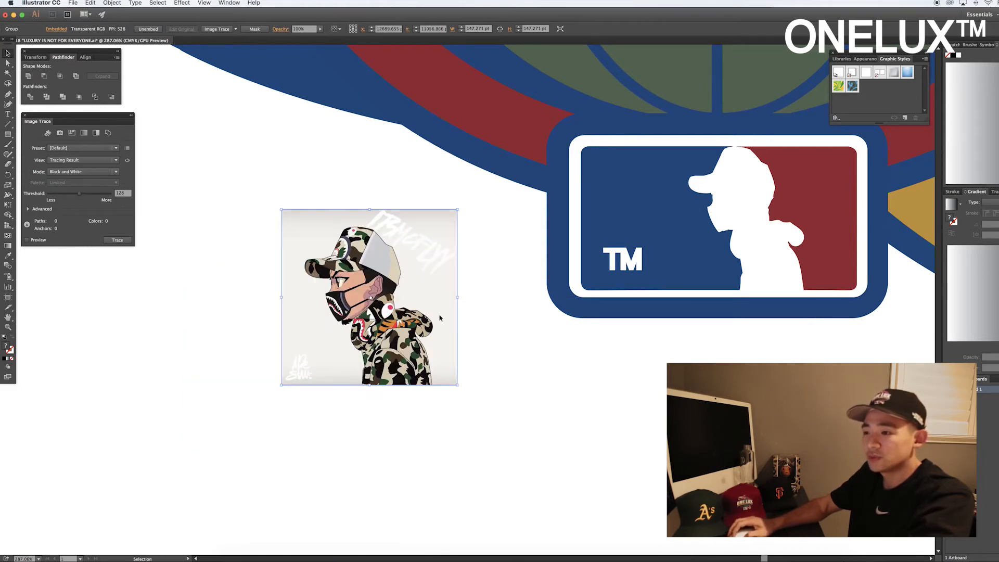
Image-trace the camo-figure picture in black and white and reduce it to the figure without its background
{"action": "left_click", "coordinate": [478, 335]}
{"action": "left_click_drag", "start_coordinate": [522, 307], "coordinate": [569, 351]}
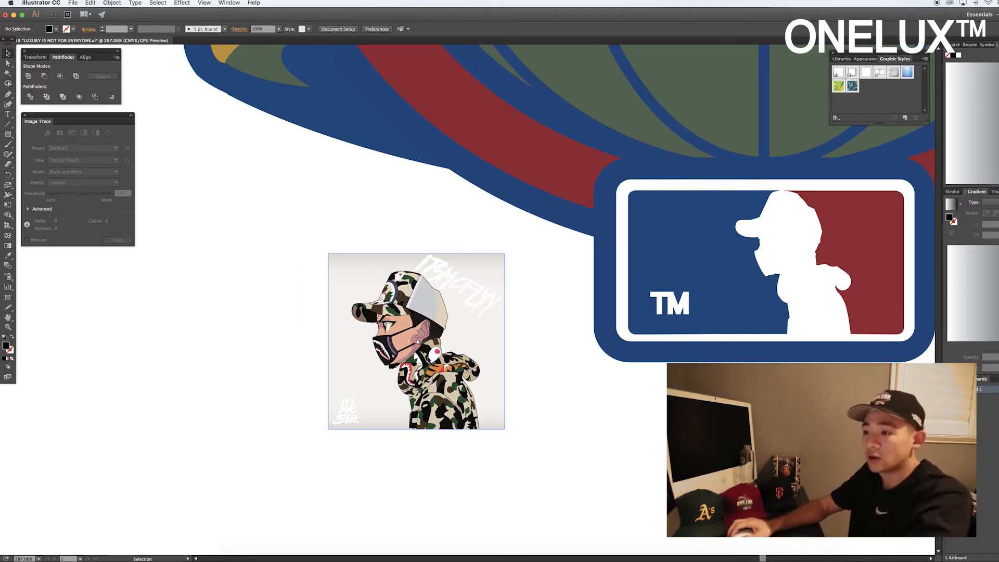
{"action": "left_click", "coordinate": [430, 336]}
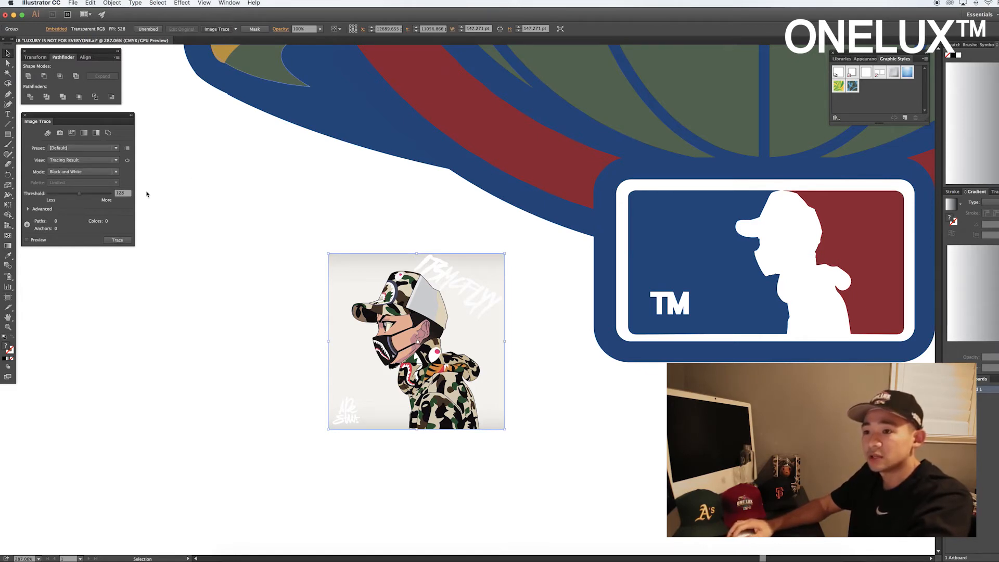
{"action": "left_click", "coordinate": [117, 239]}
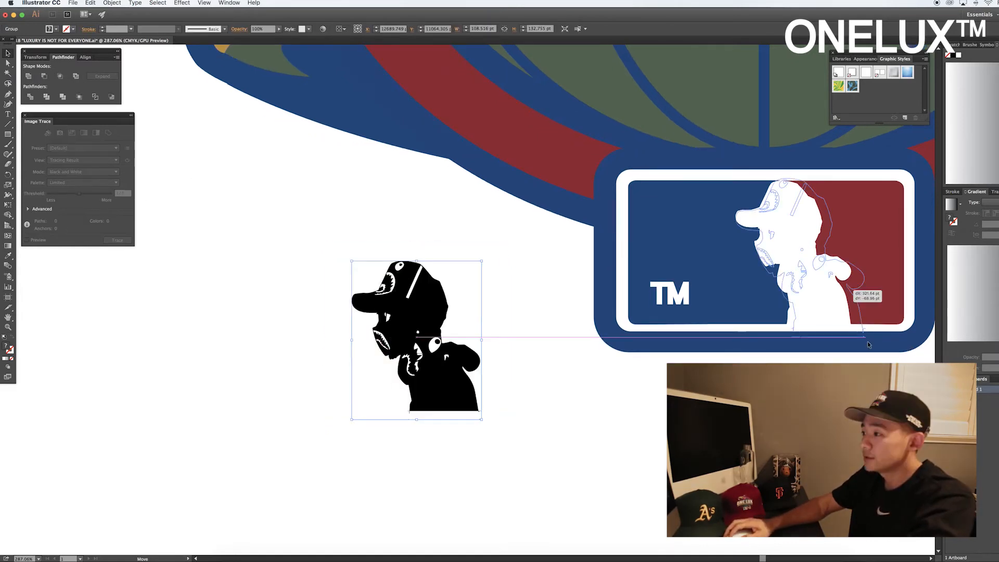
Overlay the black traced figure on the badge's white silhouette at about 103 pt wide, and delete the trace after comparing
{"action": "mouse_move", "coordinate": [416, 333]}
{"action": "left_mouse_down"}
{"action": "mouse_move", "coordinate": [874, 342]}
{"action": "mouse_move", "coordinate": [857, 334]}
{"action": "left_mouse_up"}
{"action": "left_click_drag", "start_coordinate": [832, 304], "coordinate": [832, 303]}
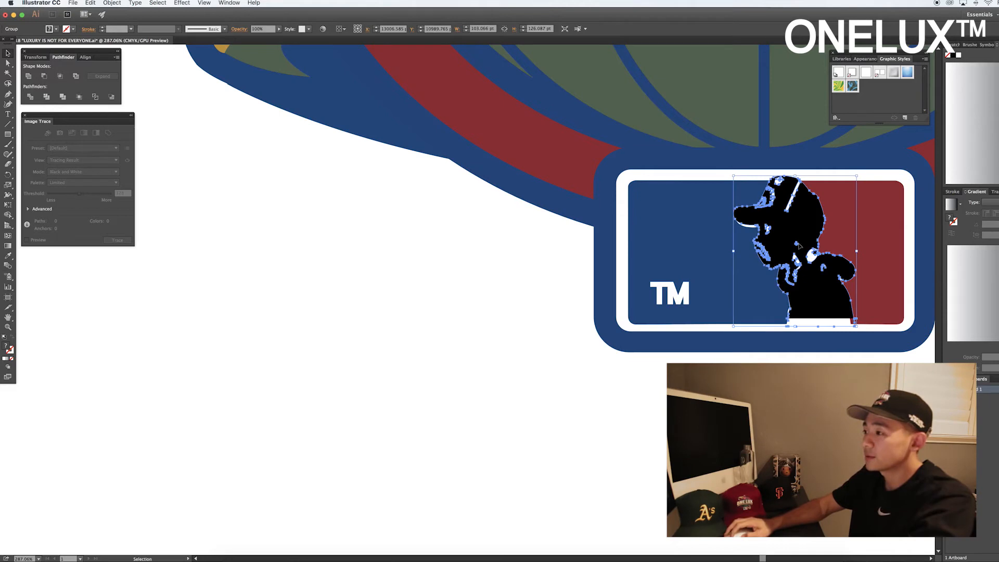
{"action": "left_click_drag", "start_coordinate": [801, 215], "coordinate": [407, 337]}
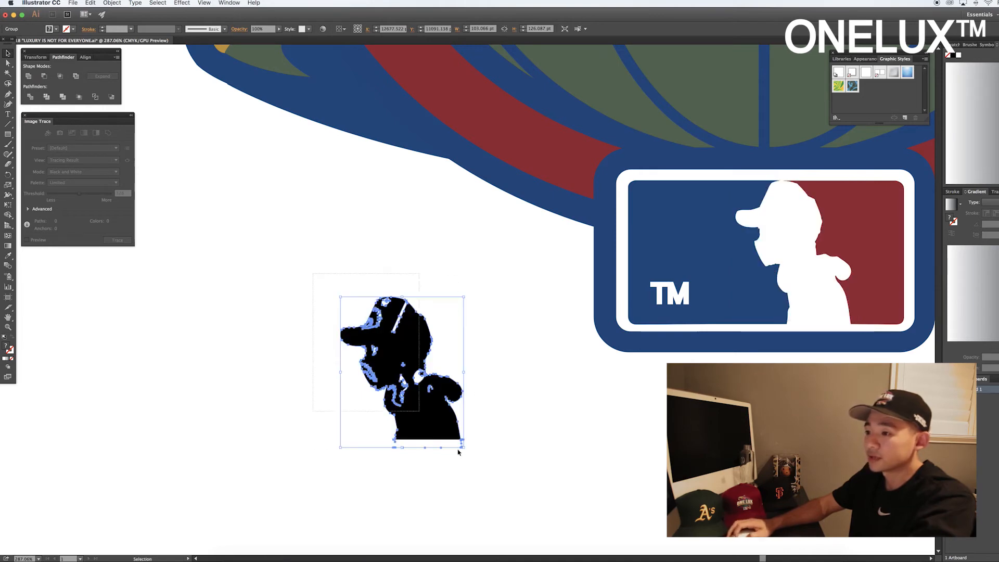
{"action": "key", "text": "Delete"}
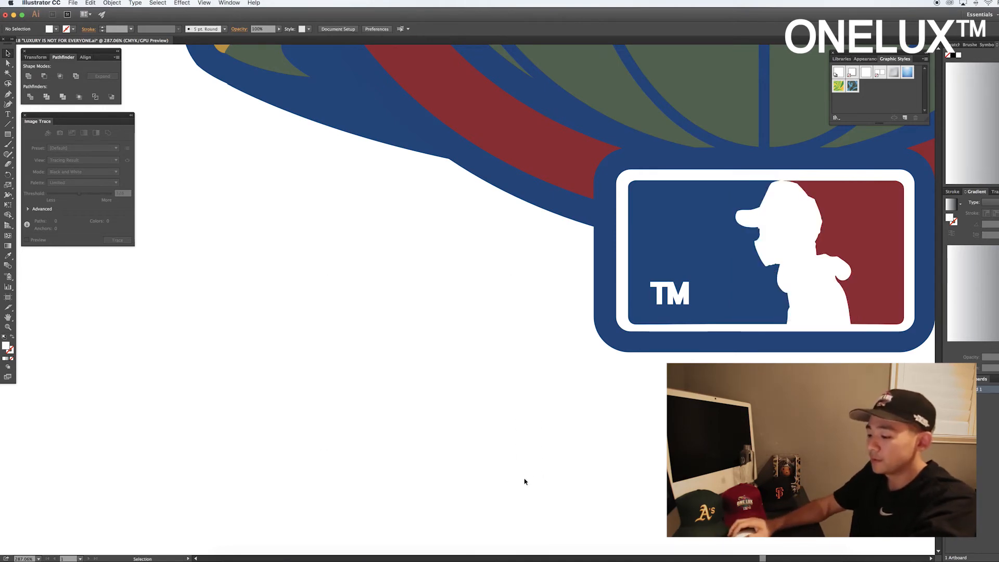
Switch to Firefox and compare the 2001 World Series logo with the capped-figure TM badge in the Illustrator artwork
{"action": "left_click", "coordinate": [299, 560]}
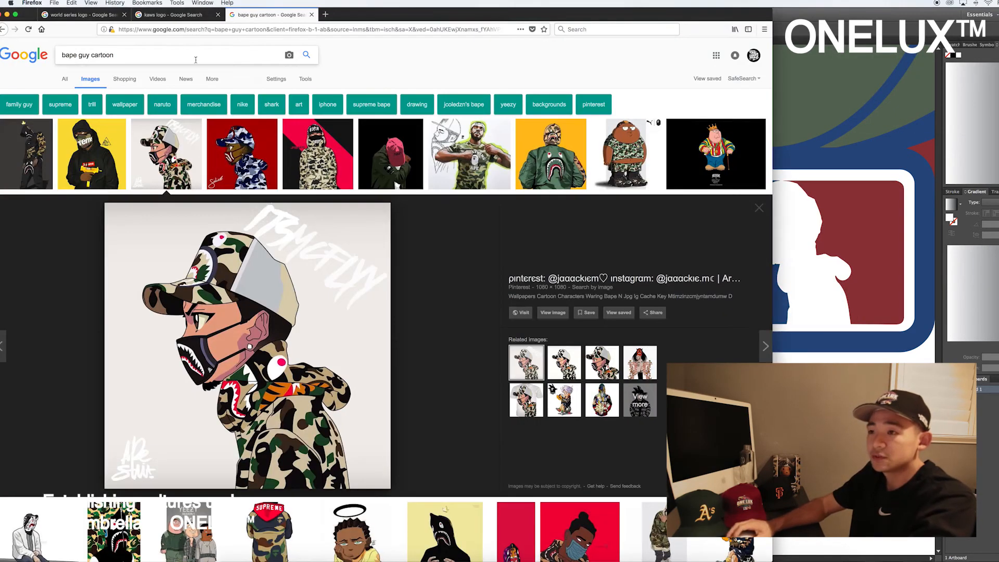
{"action": "left_click", "coordinate": [83, 15]}
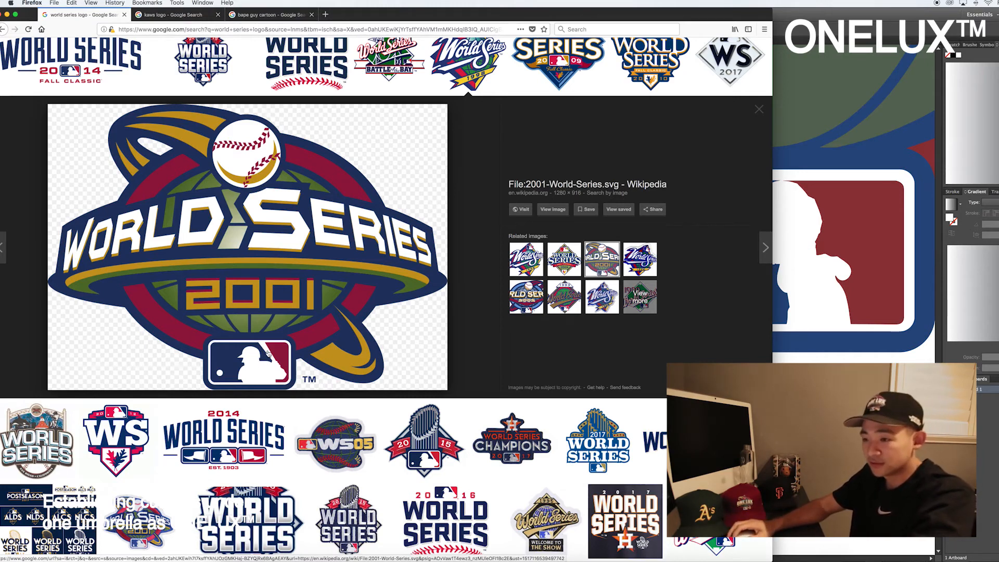
{"action": "left_click_drag", "start_coordinate": [623, 17], "coordinate": [541, 16]}
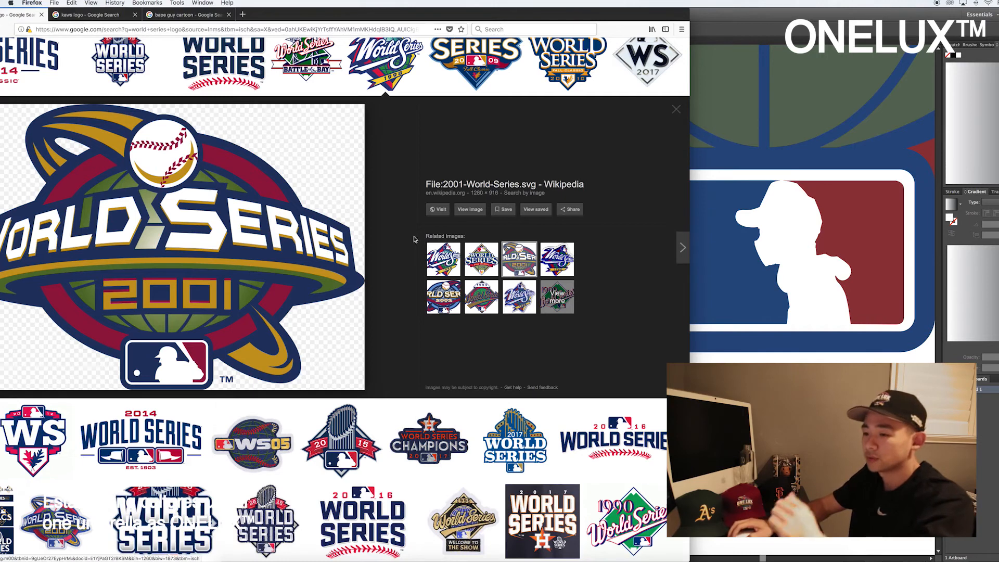
{"action": "left_click_drag", "start_coordinate": [571, 13], "coordinate": [441, 7]}
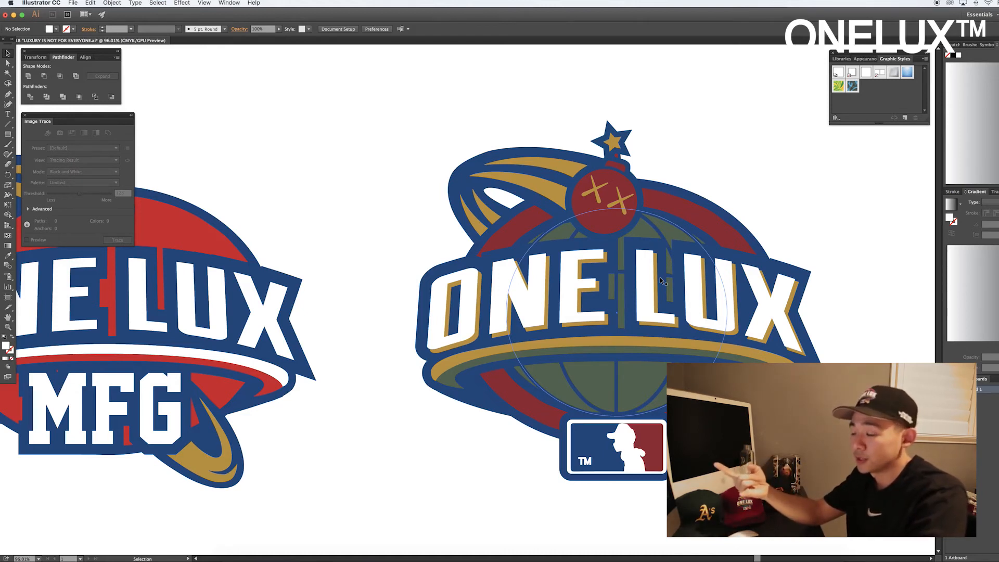
Move the blue and red ONE LUX MFG logos together farther away from the green-globe version and slightly lower
{"action": "key", "text": "z"}
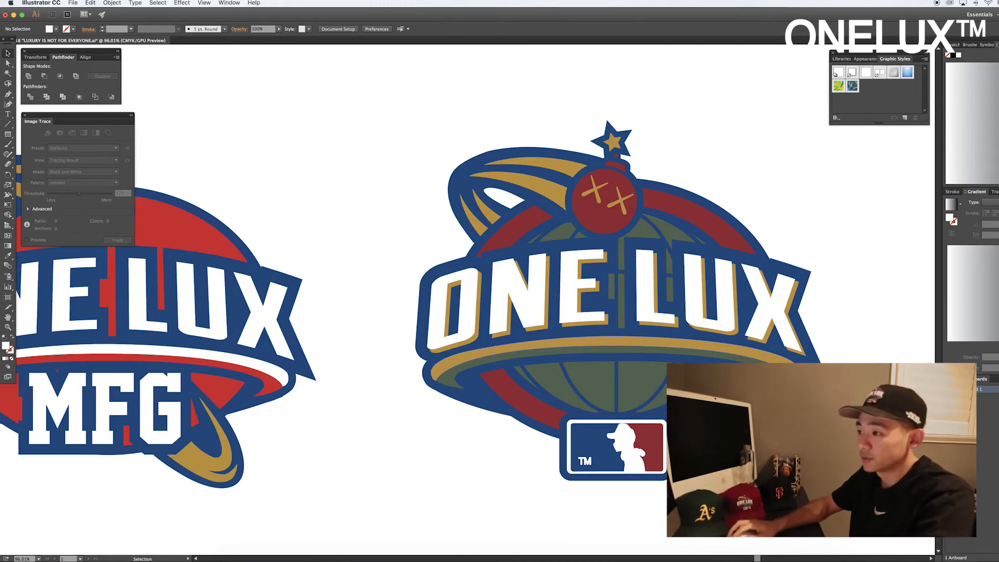
{"action": "left_click", "coordinate": [615, 390], "text": "alt"}
{"action": "left_click_drag", "start_coordinate": [615, 390], "coordinate": [575, 418]}
{"action": "left_click", "coordinate": [575, 417], "text": "alt"}
{"action": "left_click_drag", "start_coordinate": [548, 306], "coordinate": [575, 307]}
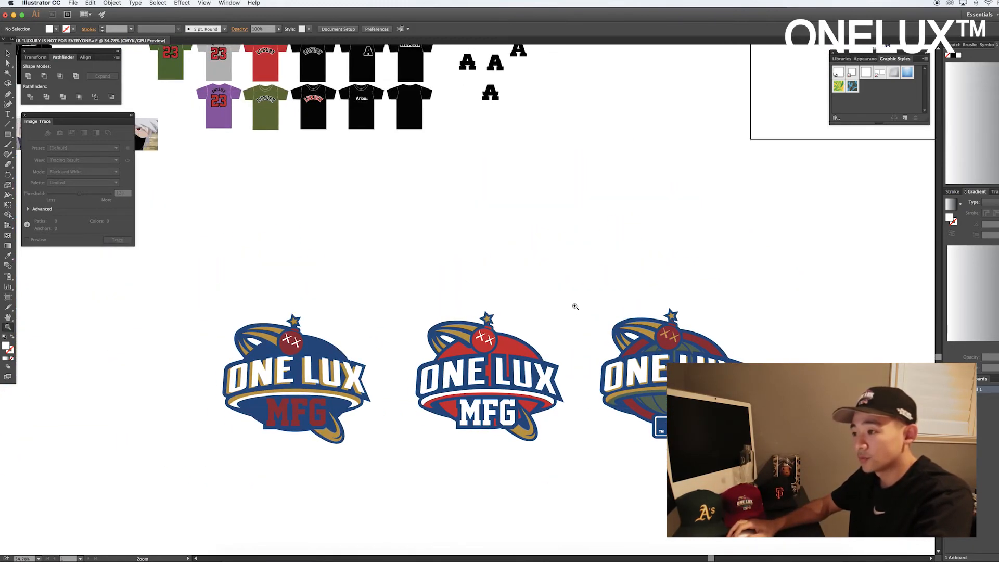
{"action": "left_click_drag", "start_coordinate": [490, 384], "coordinate": [331, 426]}
{"action": "left_click_drag", "start_coordinate": [481, 363], "coordinate": [480, 361]}
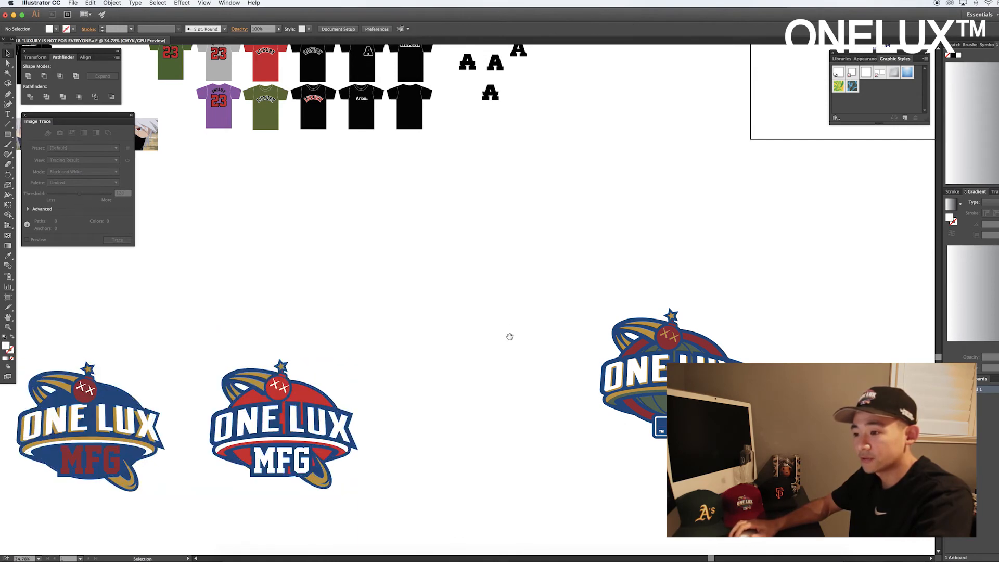
{"action": "scroll", "coordinate": [510, 364], "scroll_direction": "up", "scroll_amount": 2}
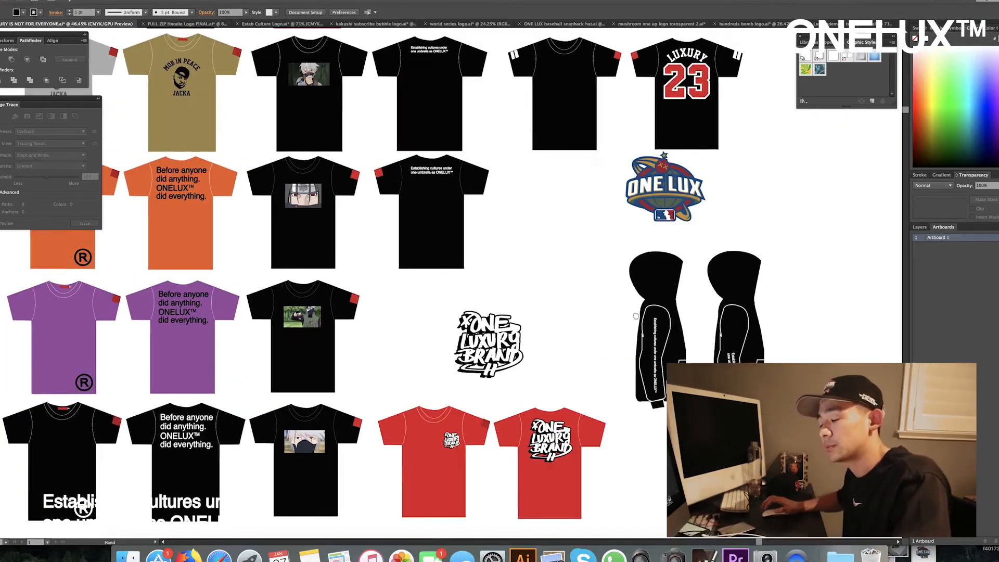
Examine the green-globe ONE LUX logo among the shirt and hoodie mockups to see which designs it matches
{"action": "left_click_drag", "start_coordinate": [636, 316], "coordinate": [646, 370]}
{"action": "scroll", "coordinate": [650, 250], "scroll_direction": "up", "scroll_amount": 4}
{"action": "left_click_drag", "start_coordinate": [650, 250], "coordinate": [657, 303]}
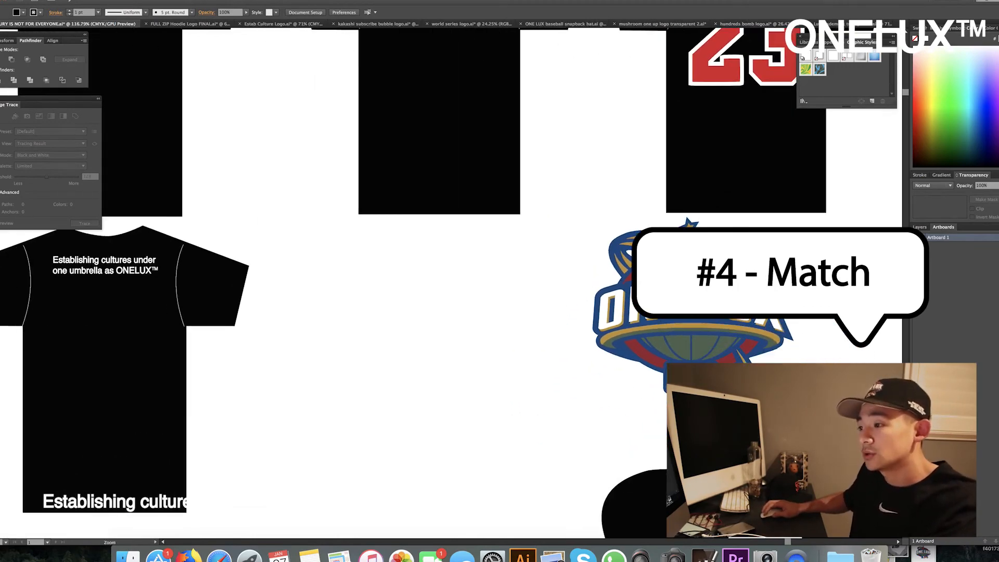
{"action": "left_click_drag", "start_coordinate": [615, 333], "coordinate": [370, 330]}
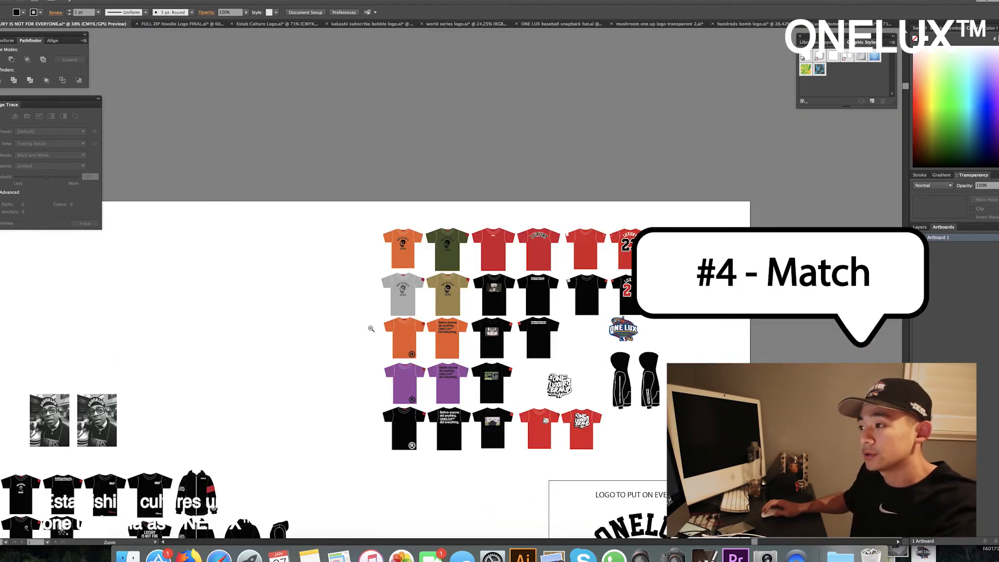
{"action": "left_click_drag", "start_coordinate": [432, 362], "coordinate": [507, 173]}
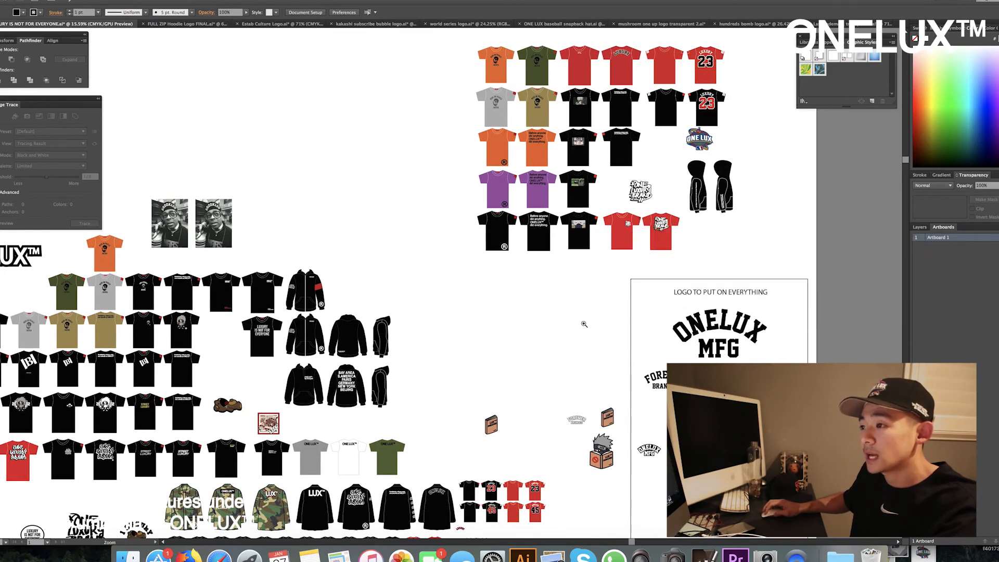
{"action": "left_click_drag", "start_coordinate": [599, 310], "coordinate": [594, 292]}
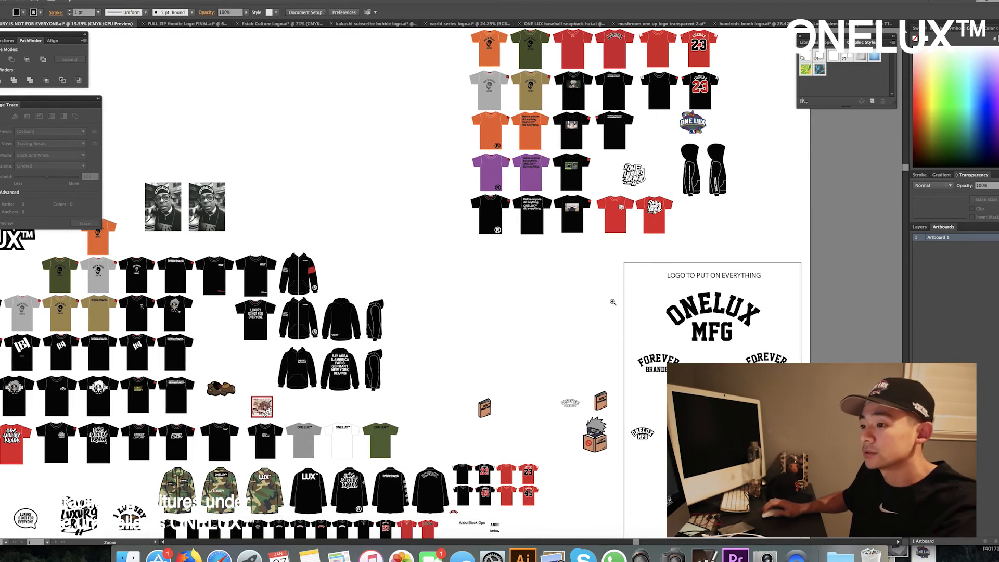